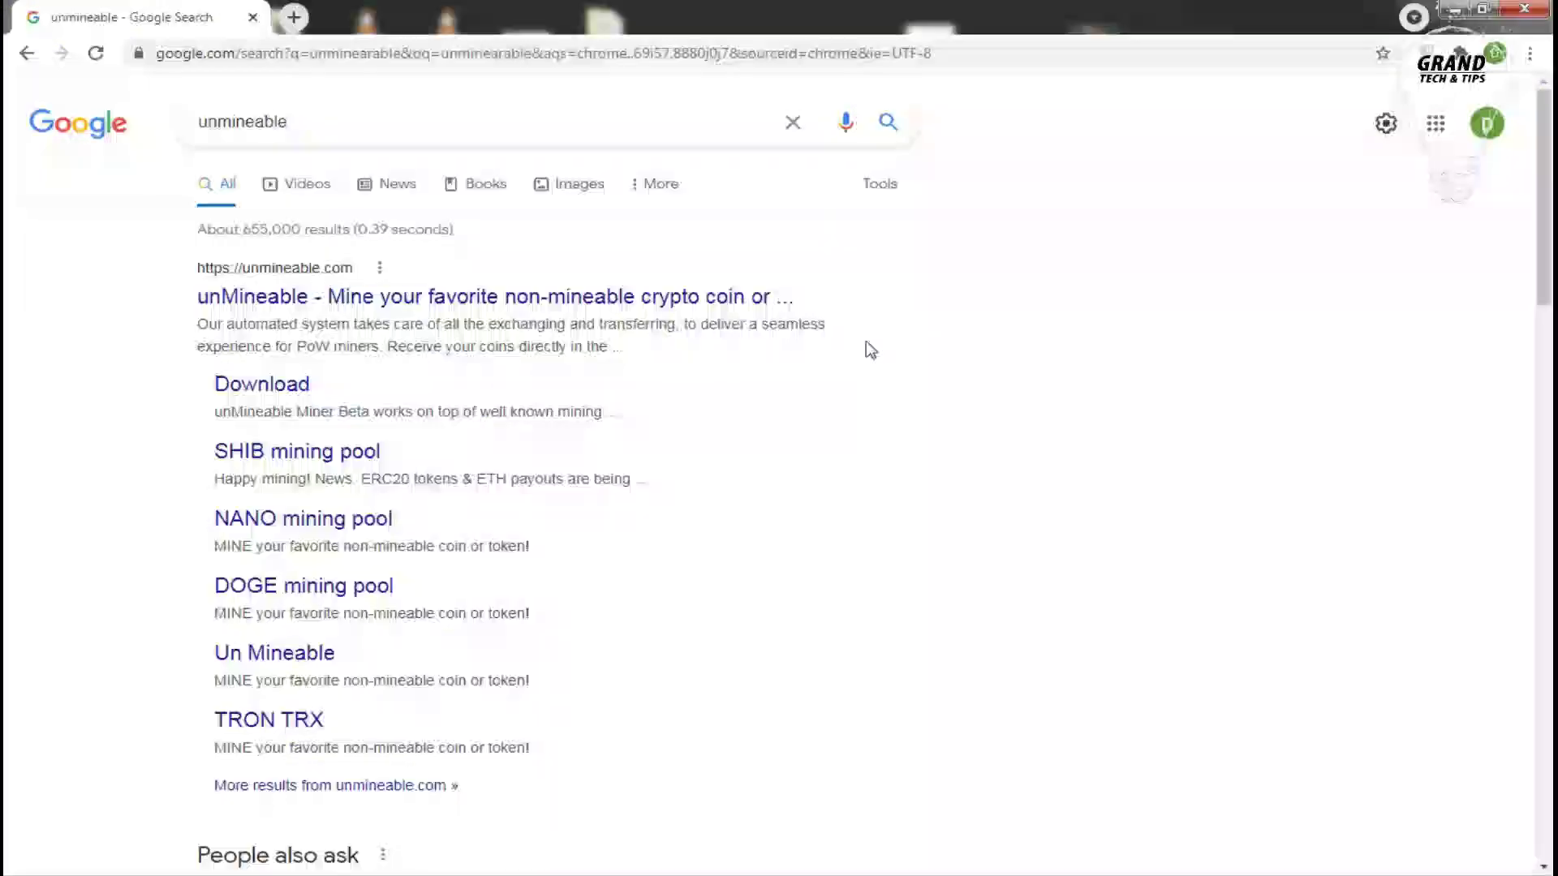
Open unmineable.com from the search results and browse its grid of supported coins
click(459, 302)
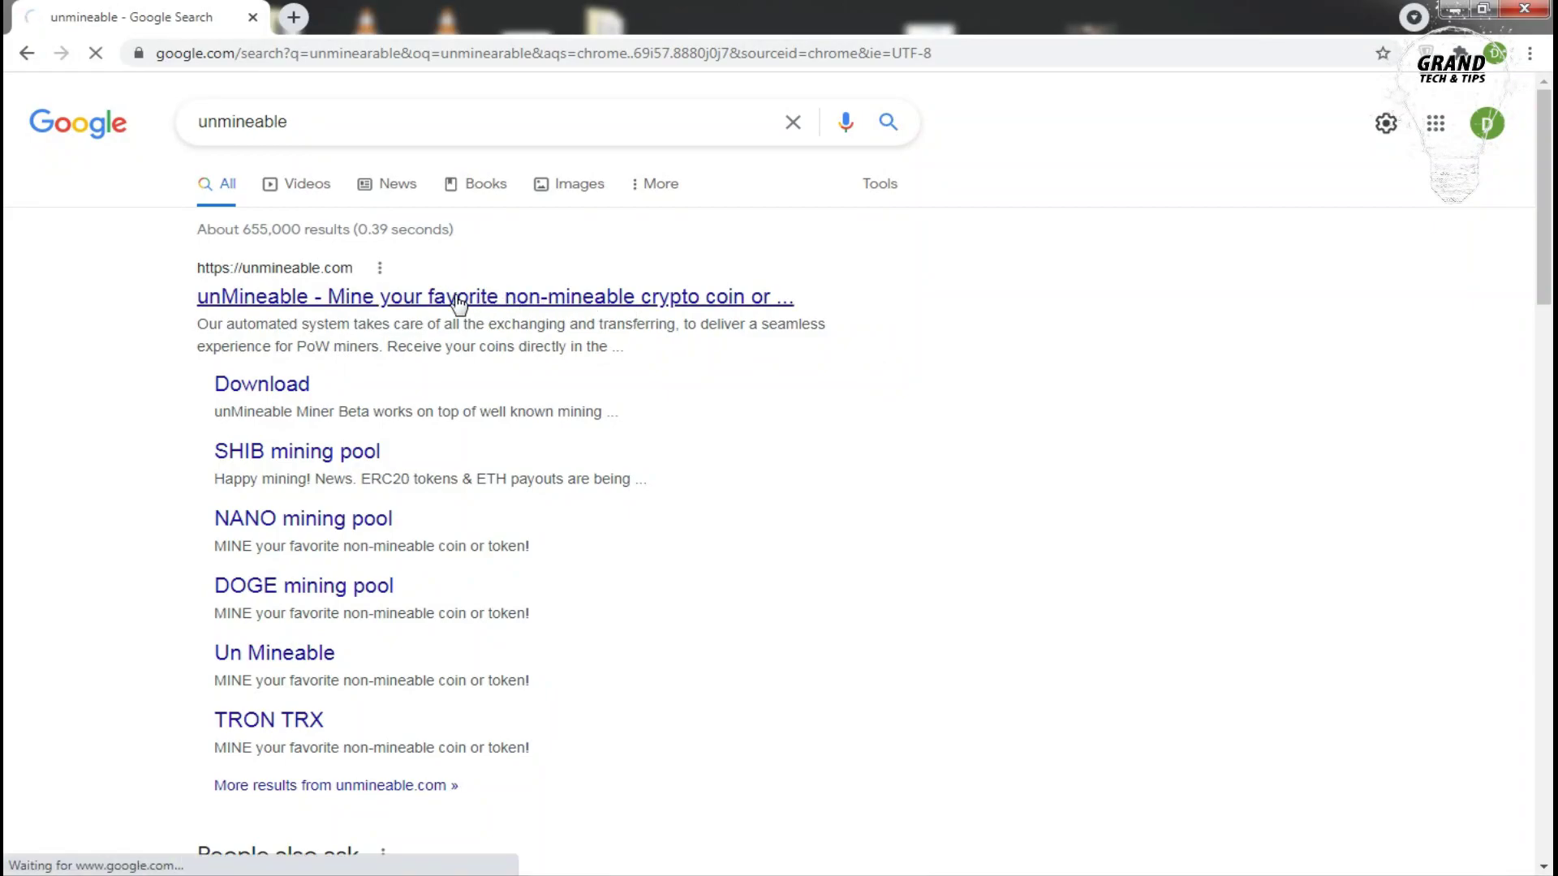
scroll(584, 406, down, 3)
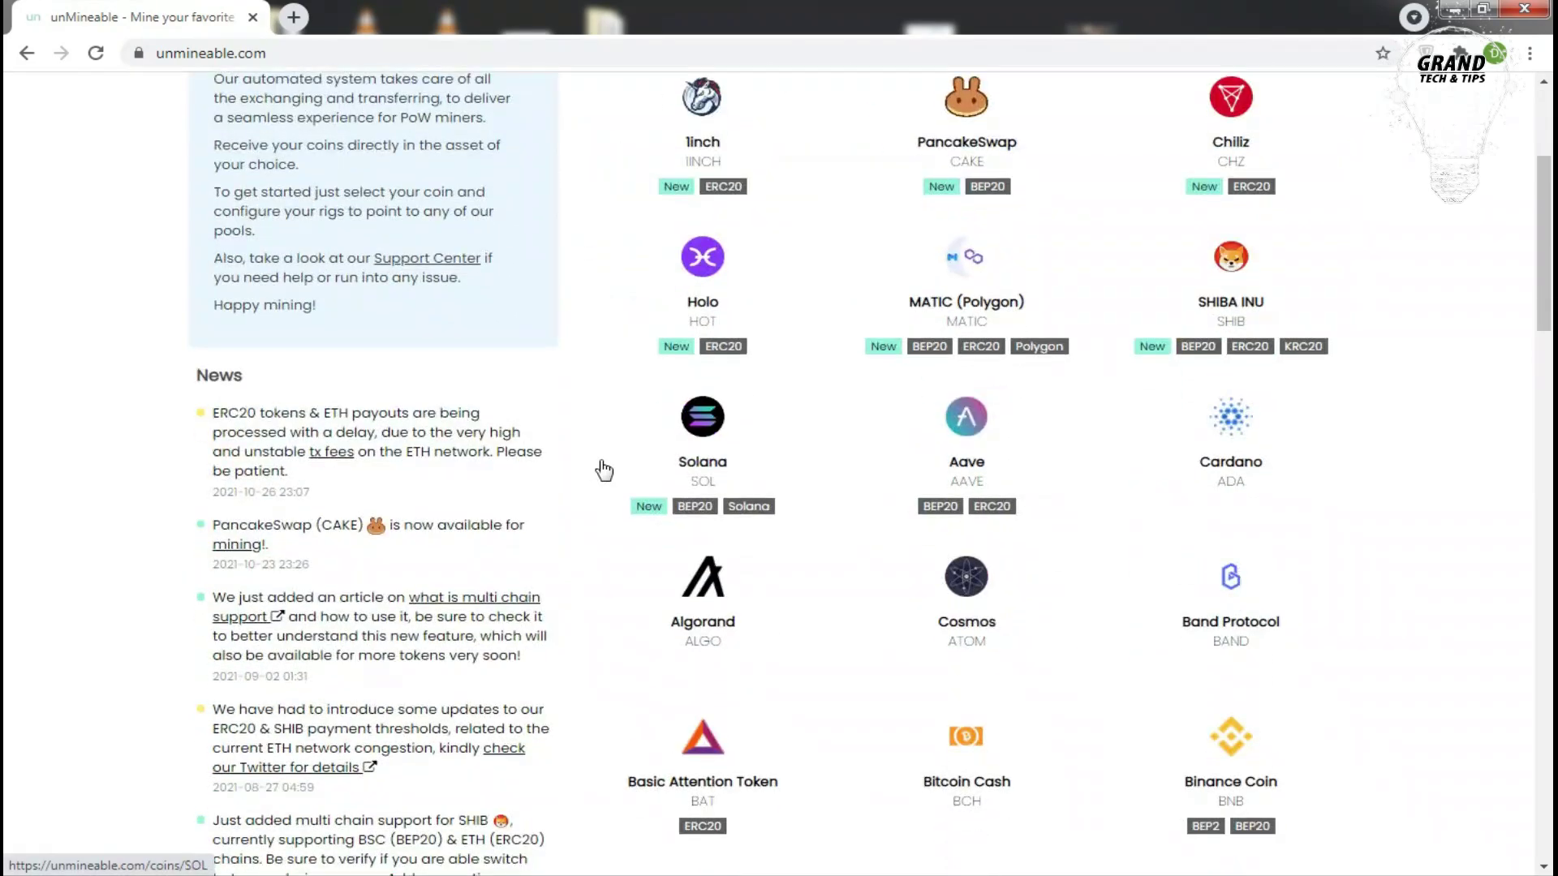
scroll(603, 470, down, 3)
scroll(1260, 383, down, 6)
scroll(1260, 383, down, 2)
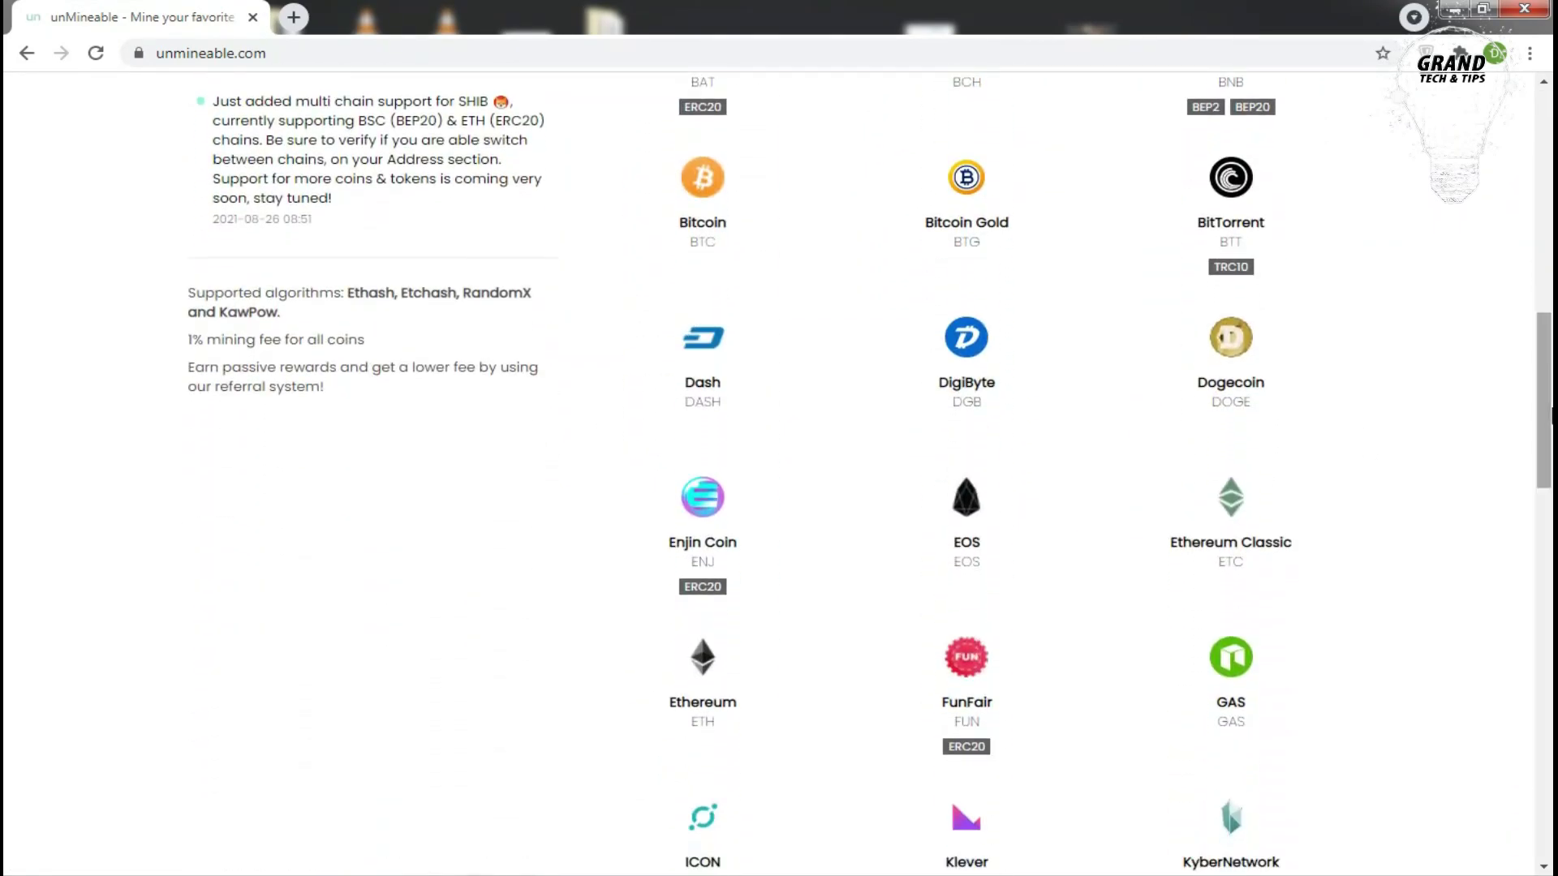
drag(1550, 332, 1549, 180)
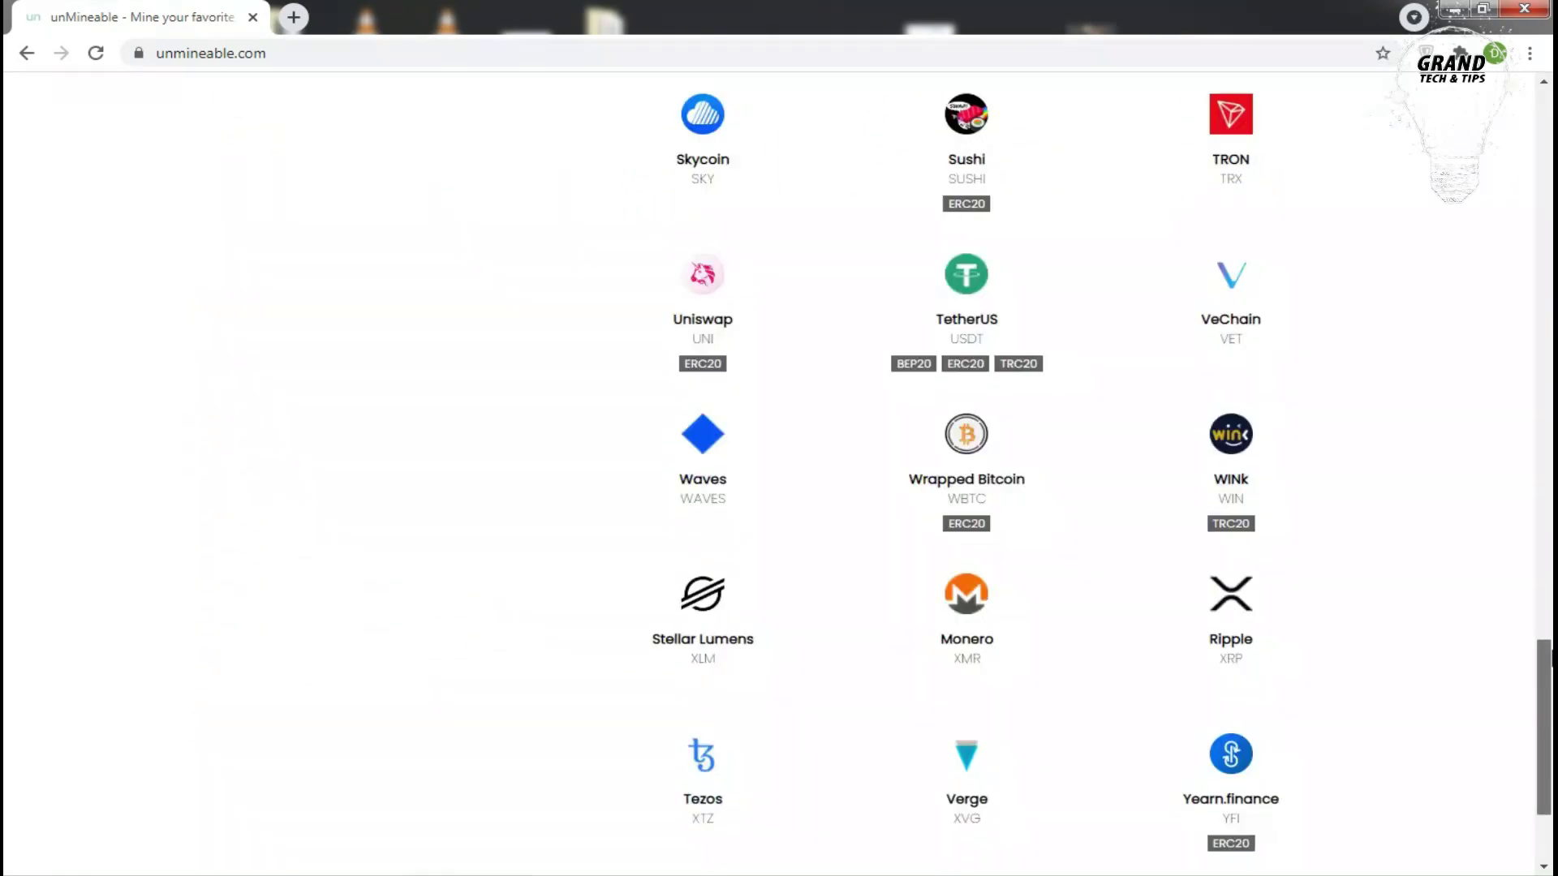
scroll(779, 471, up, 5)
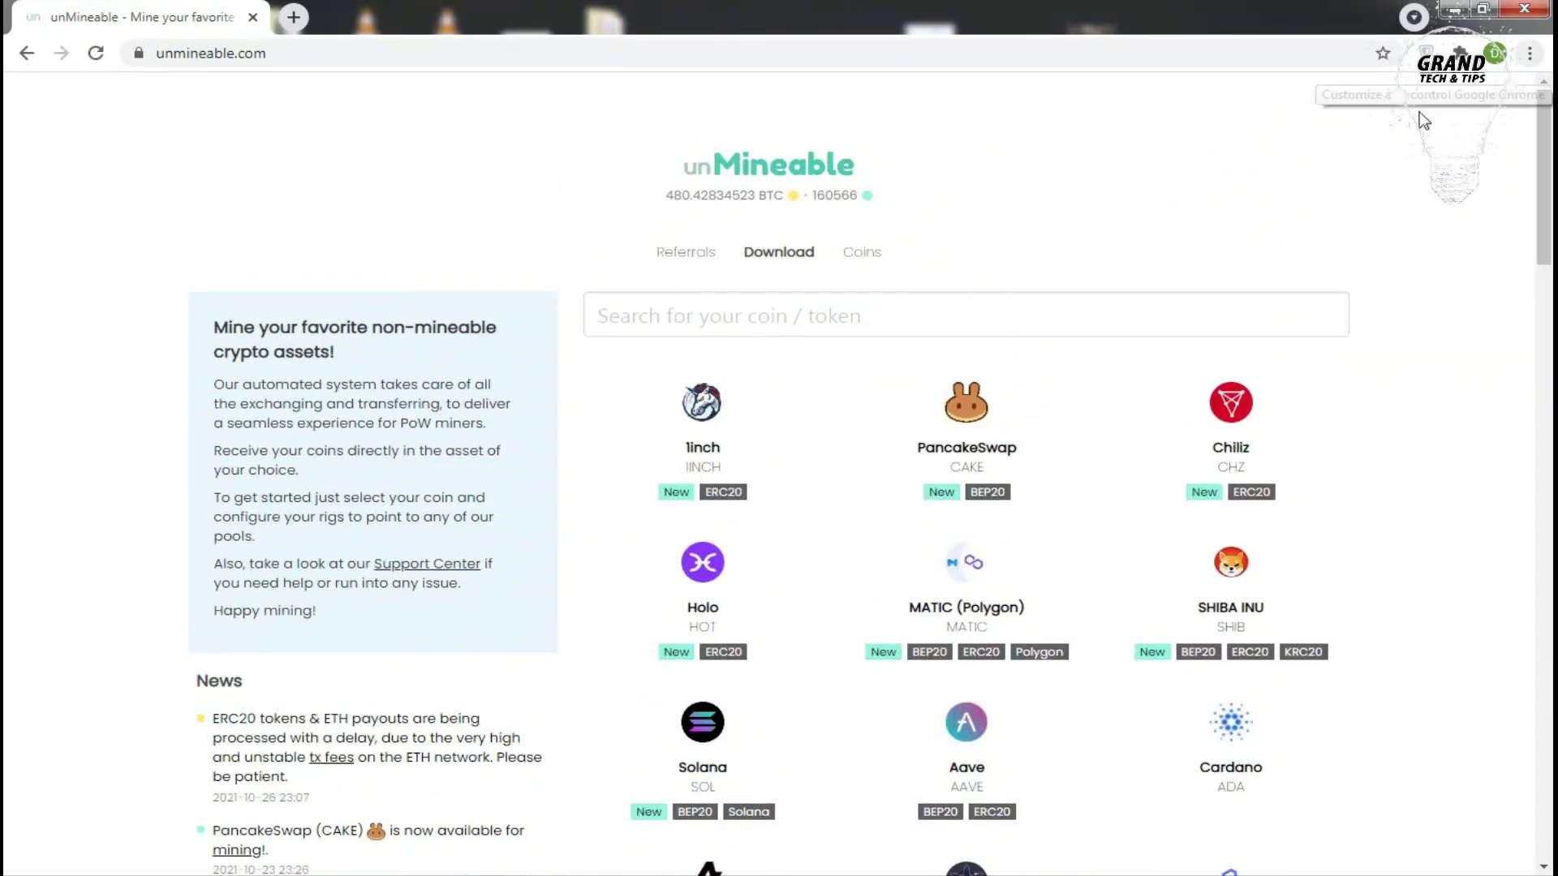
Save the miner-files-included zip from the Download page into Downloads > Compressed
click(781, 254)
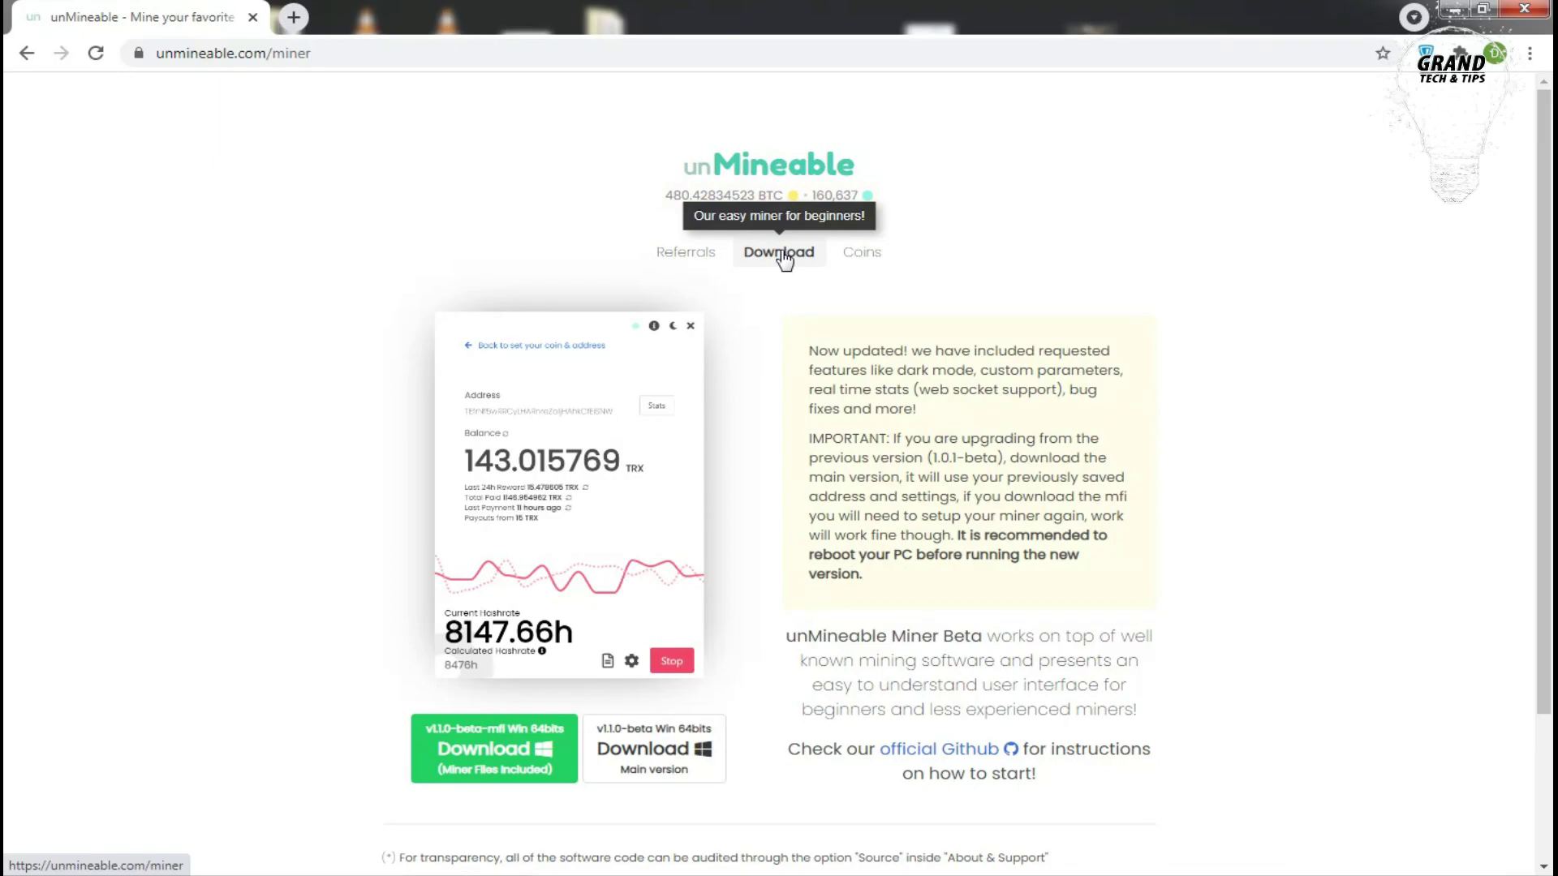
scroll(558, 667, down, 1)
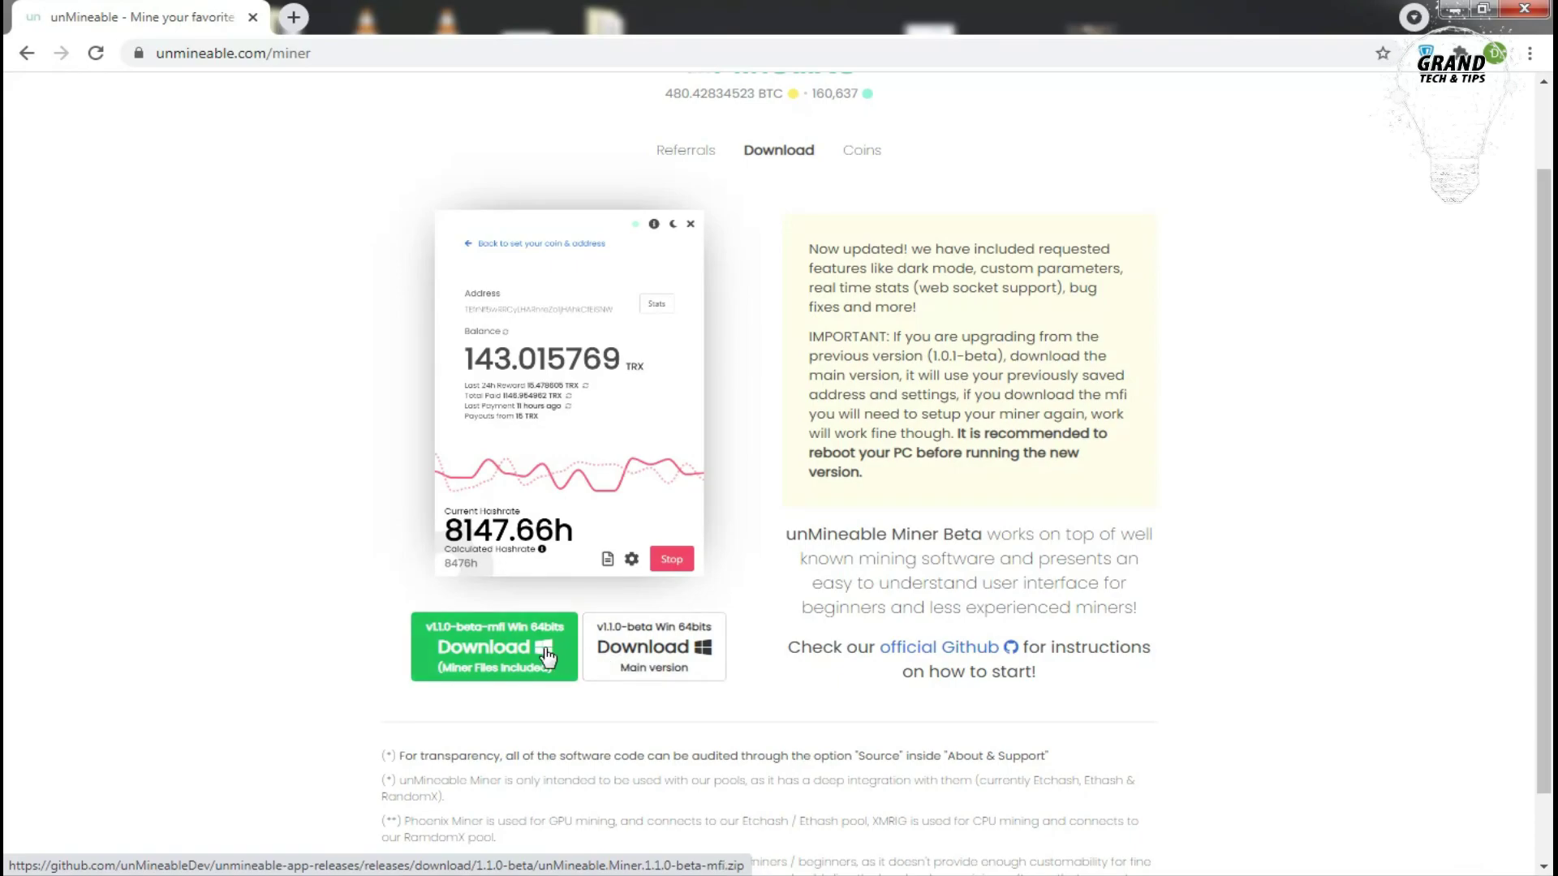
right_click(487, 621)
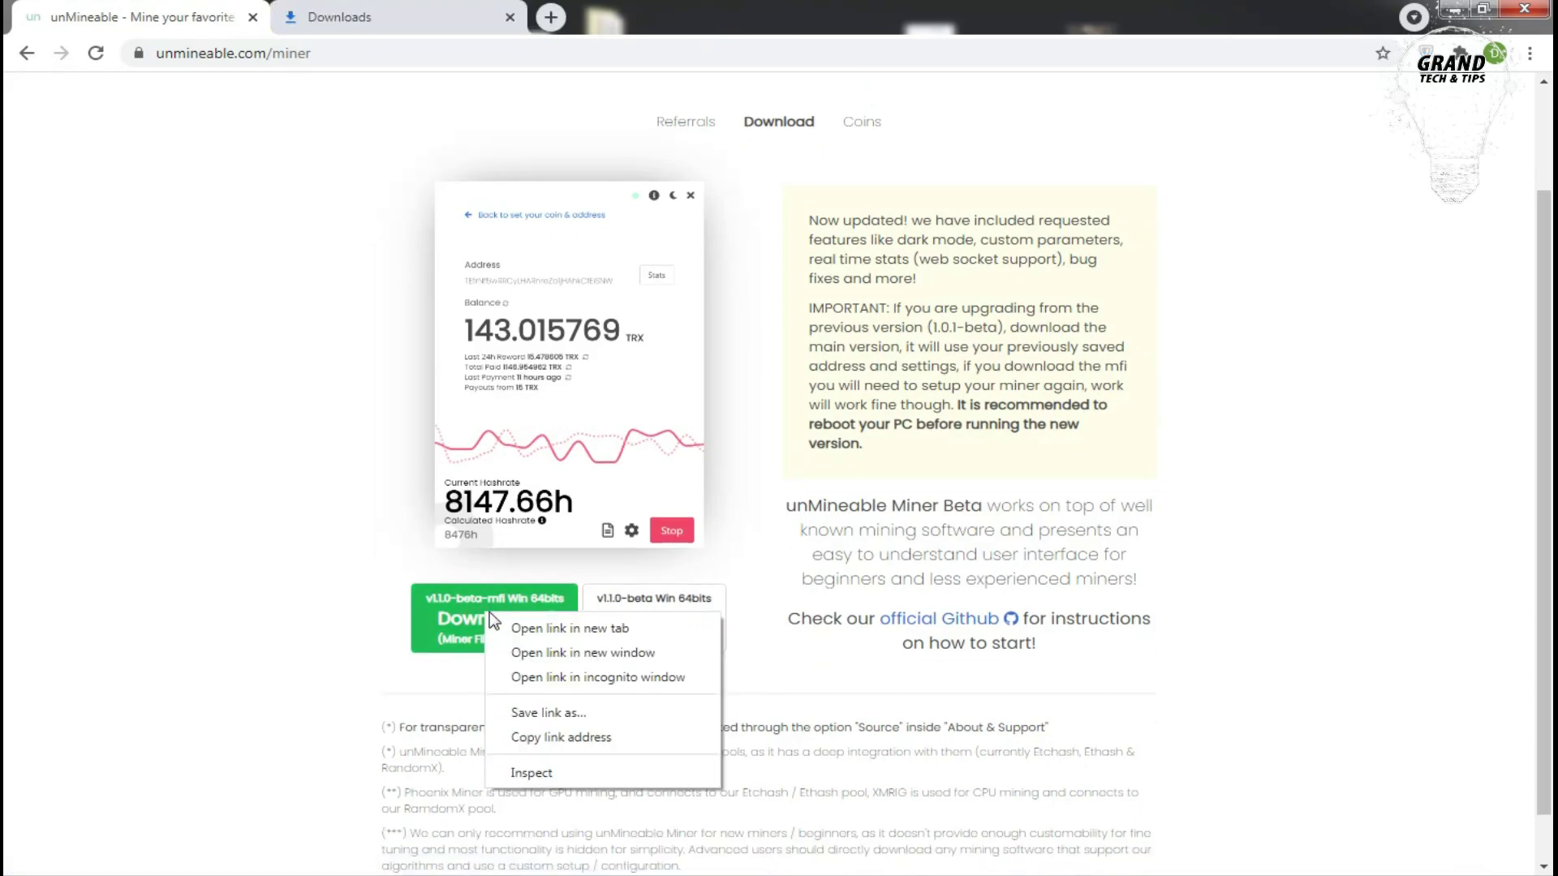
click(519, 713)
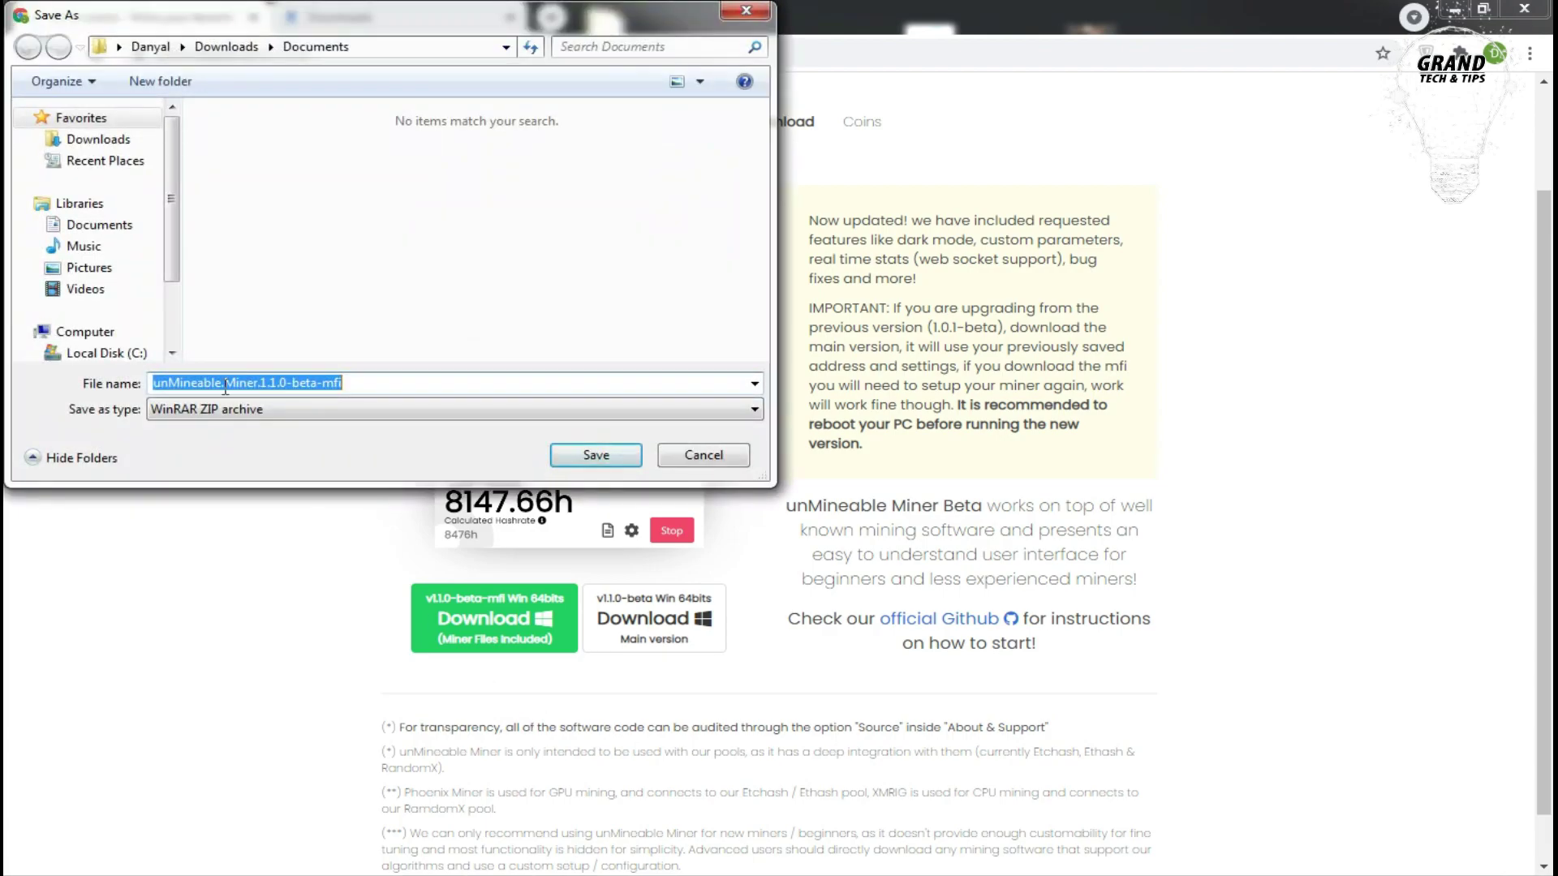
click(87, 144)
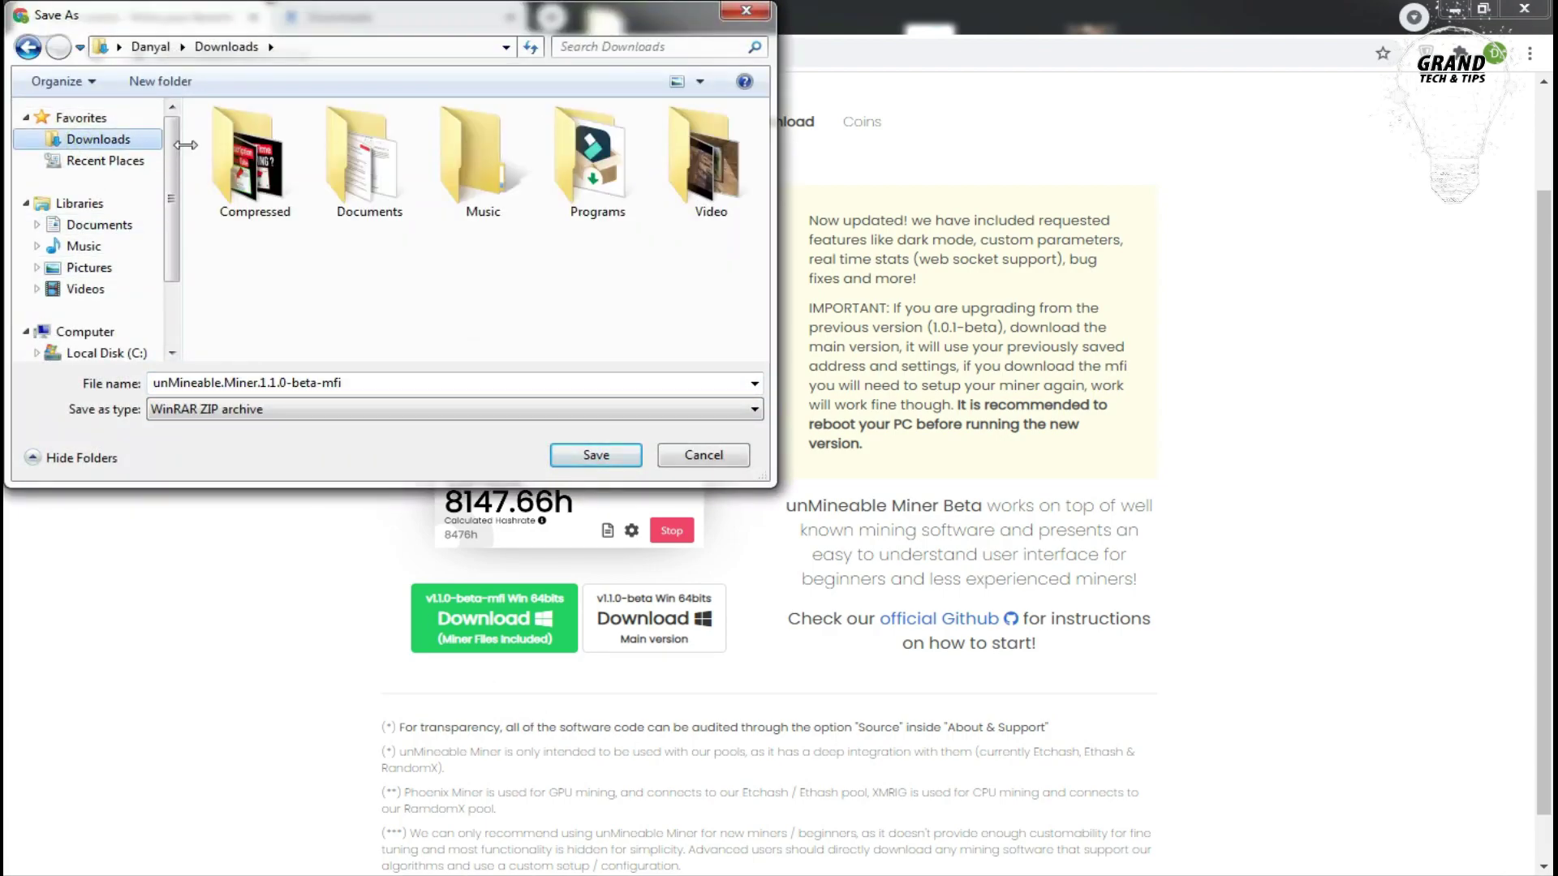
double_click(276, 166)
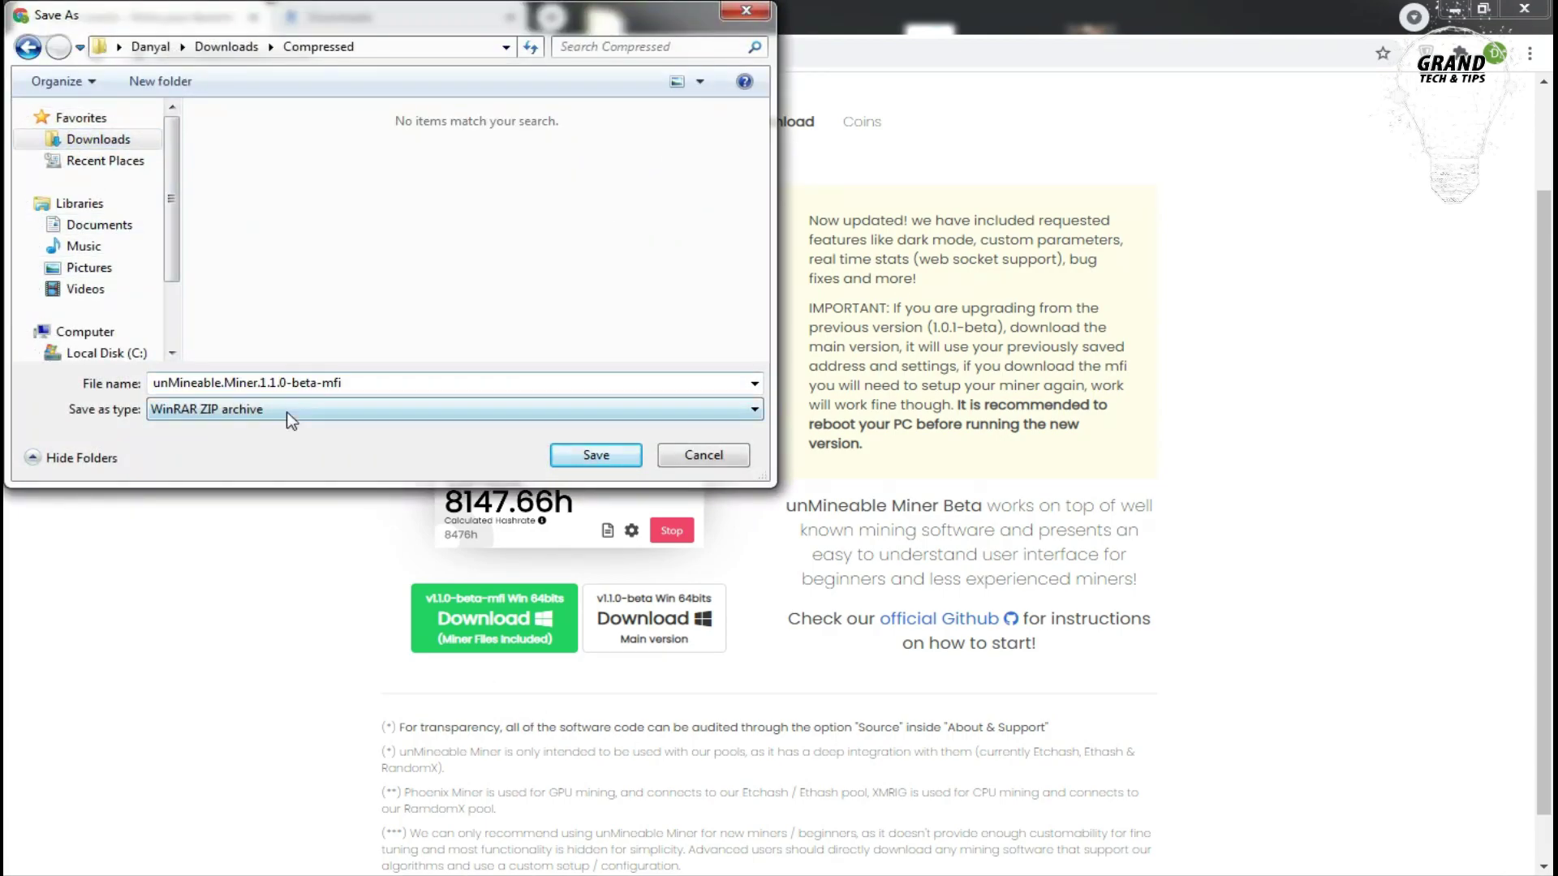
click(606, 455)
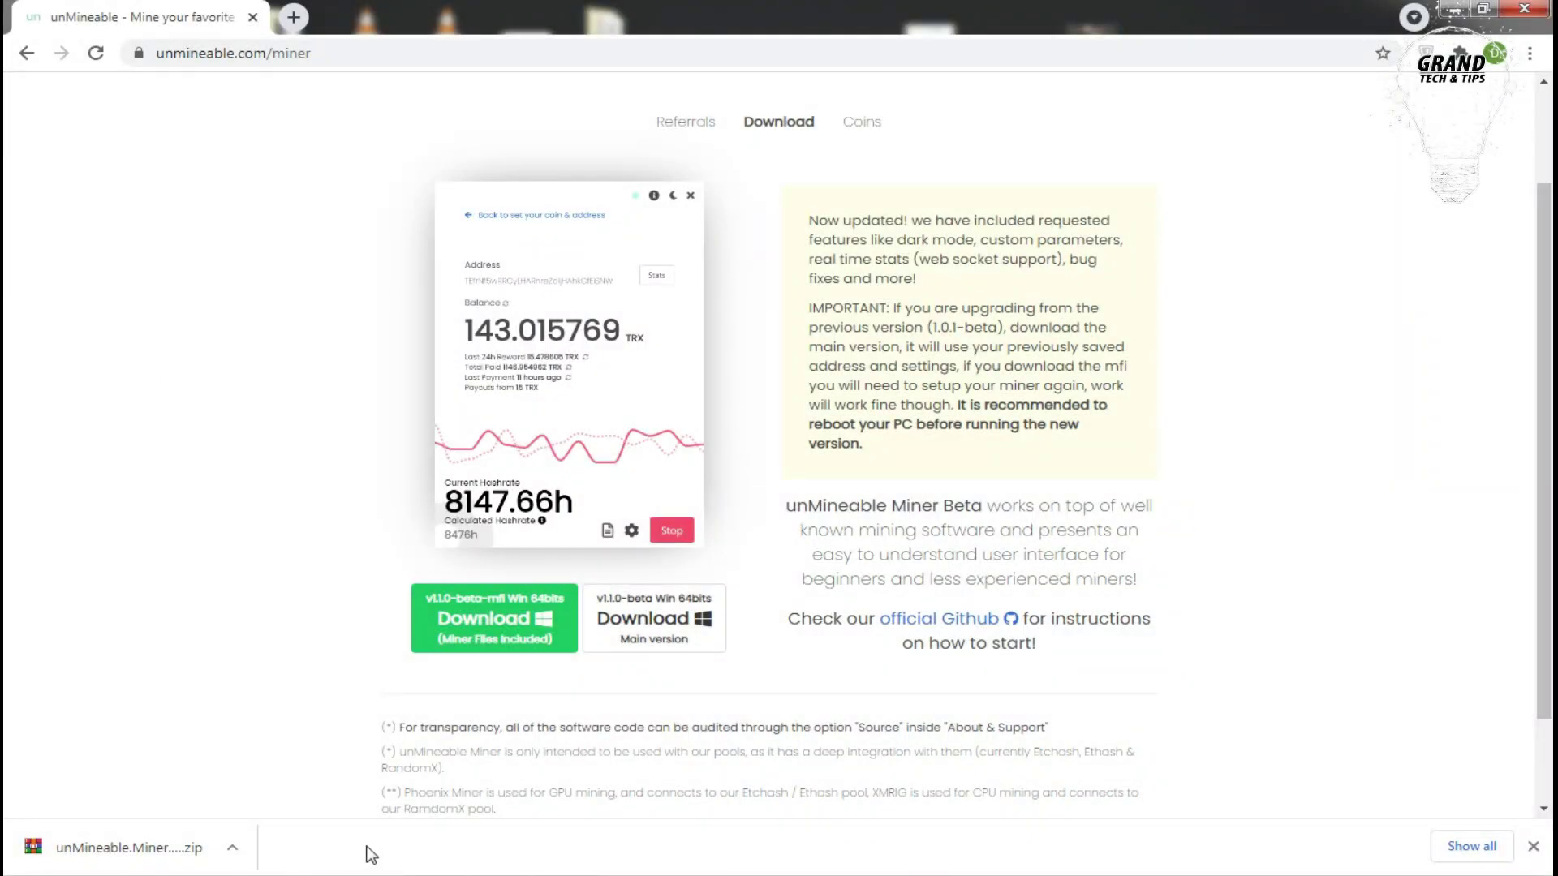
Extract the miner zip in the Compressed folder and launch unMineable Miner 1.1.0-beta-mfi
right_click(156, 847)
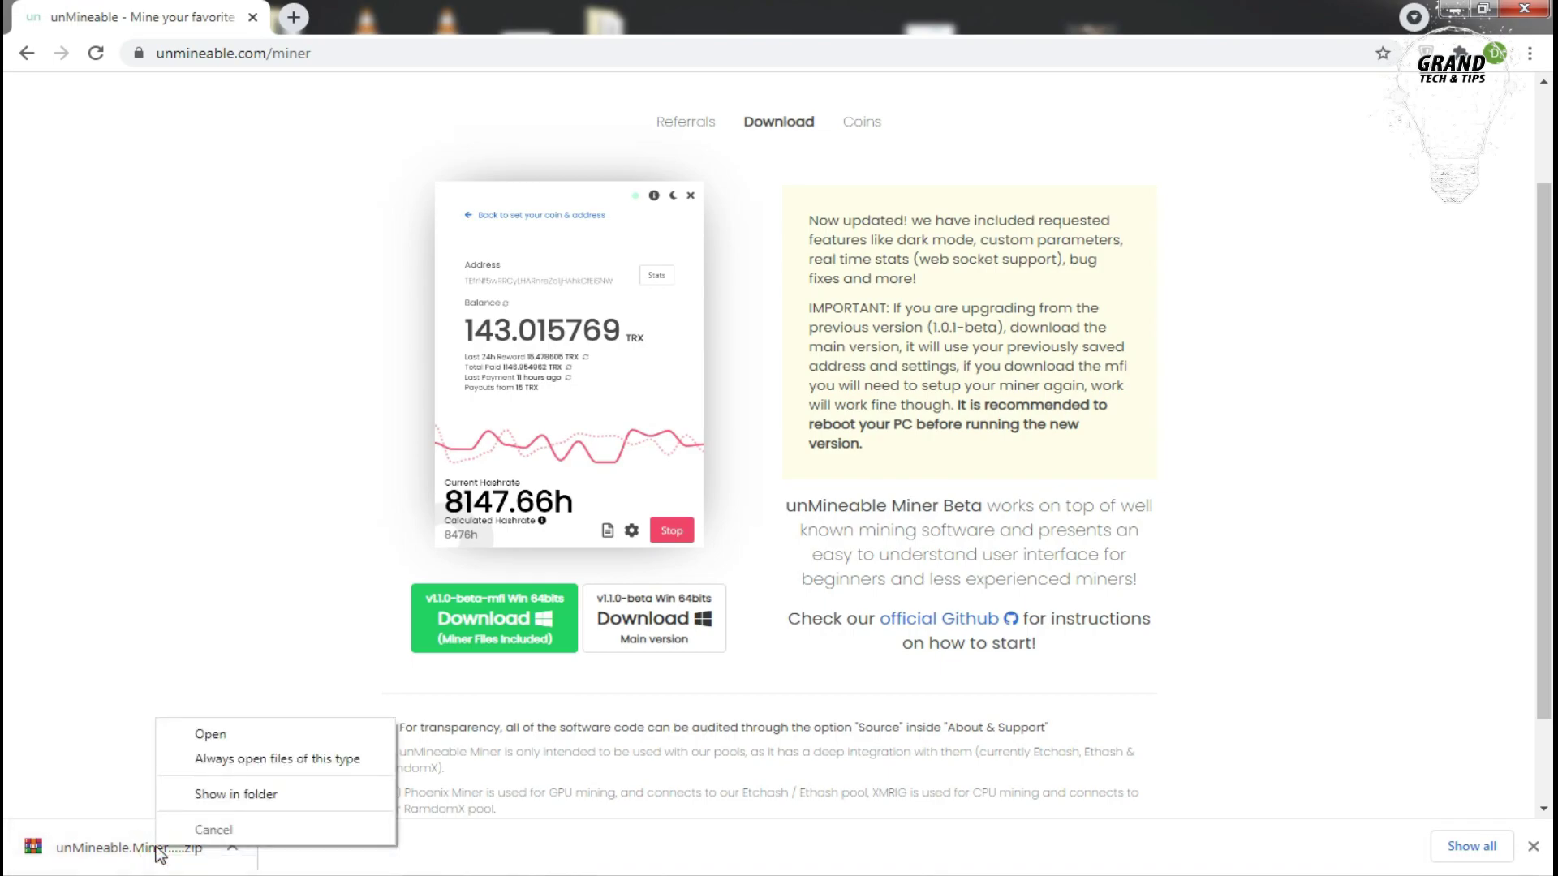
click(198, 795)
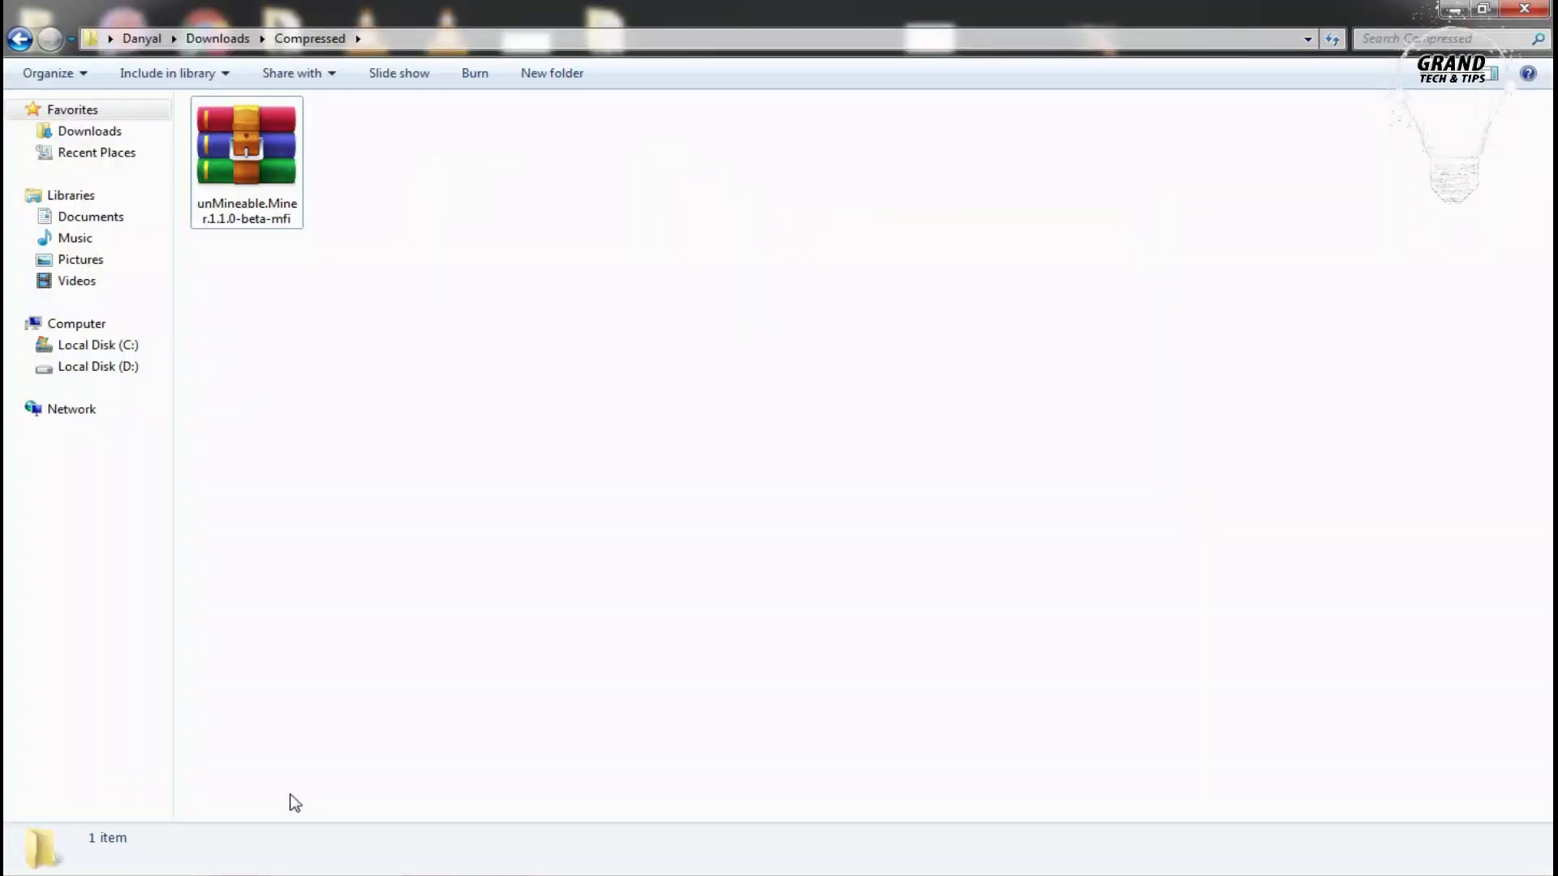
right_click(275, 161)
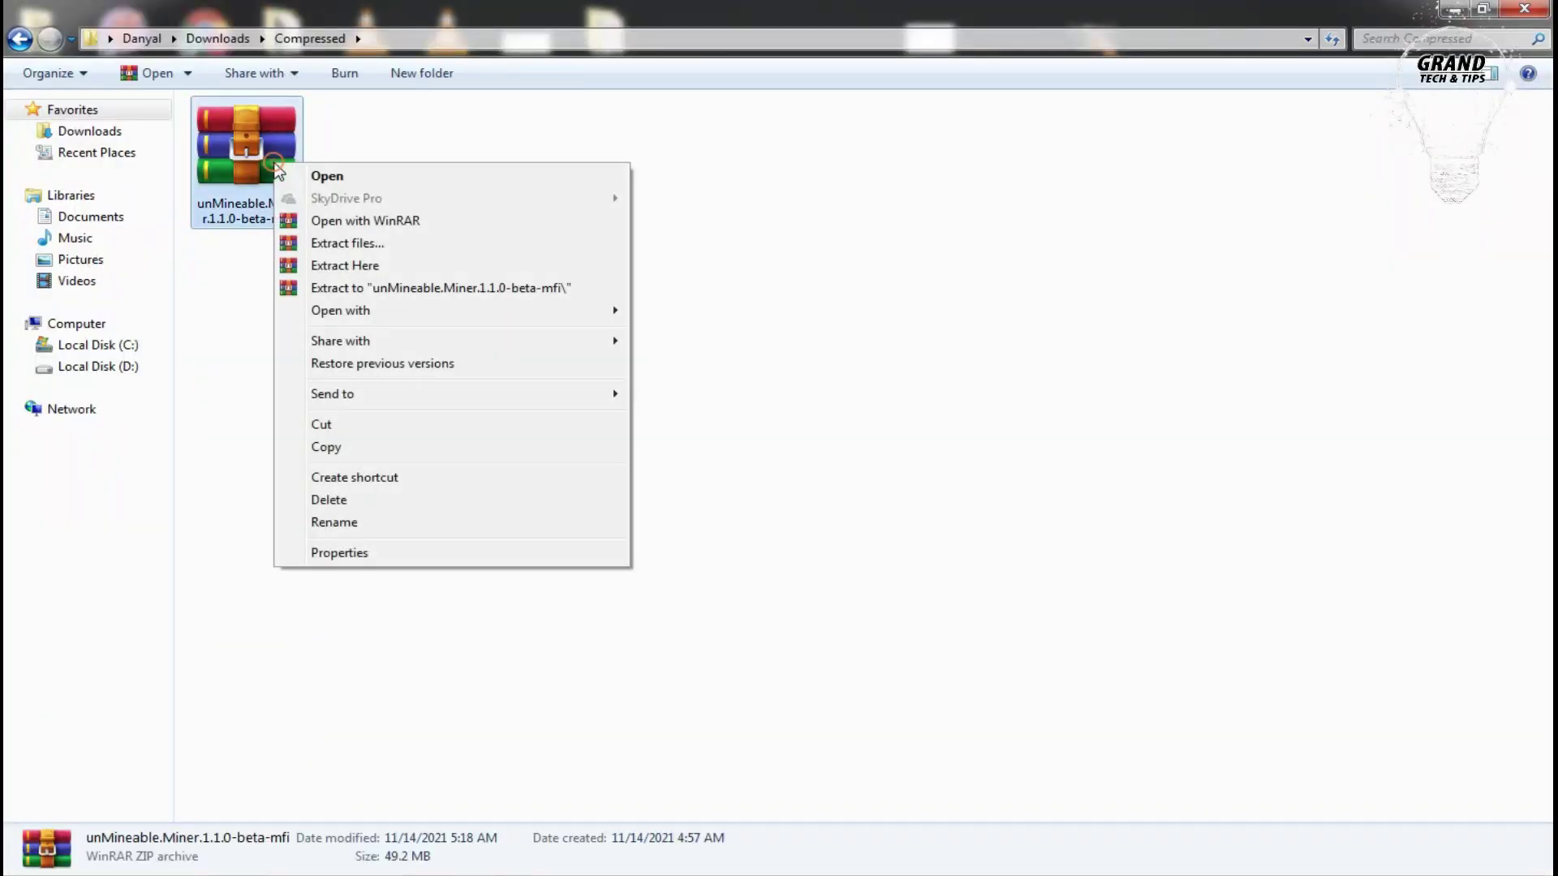
click(308, 266)
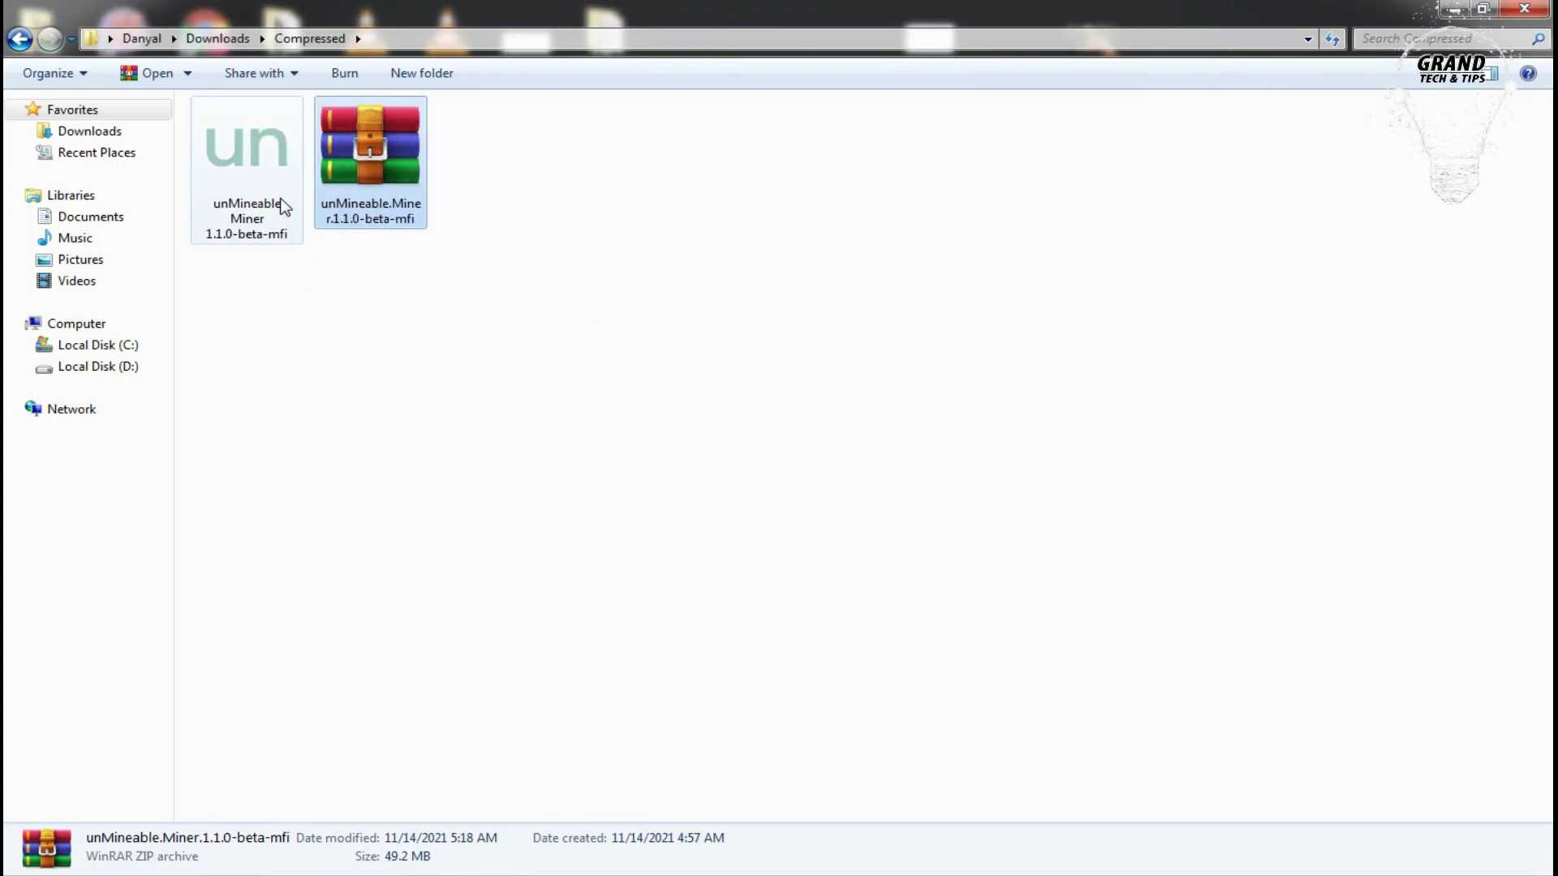
double_click(282, 203)
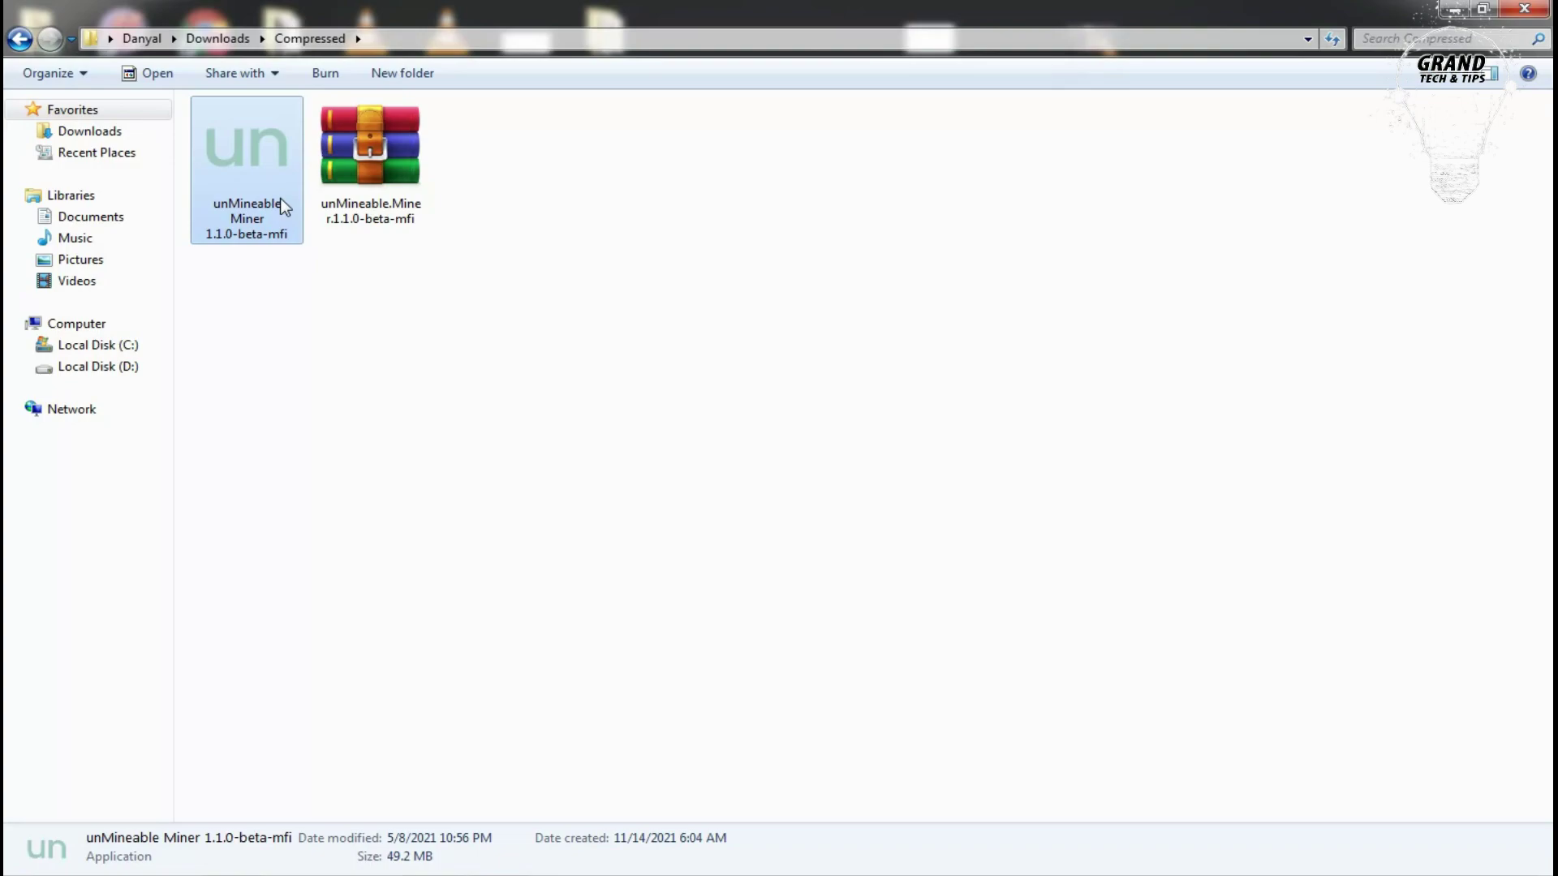
Get past the miner's welcome screen, select CPU as mining hardware, and advance to coin setup
double_click(282, 204)
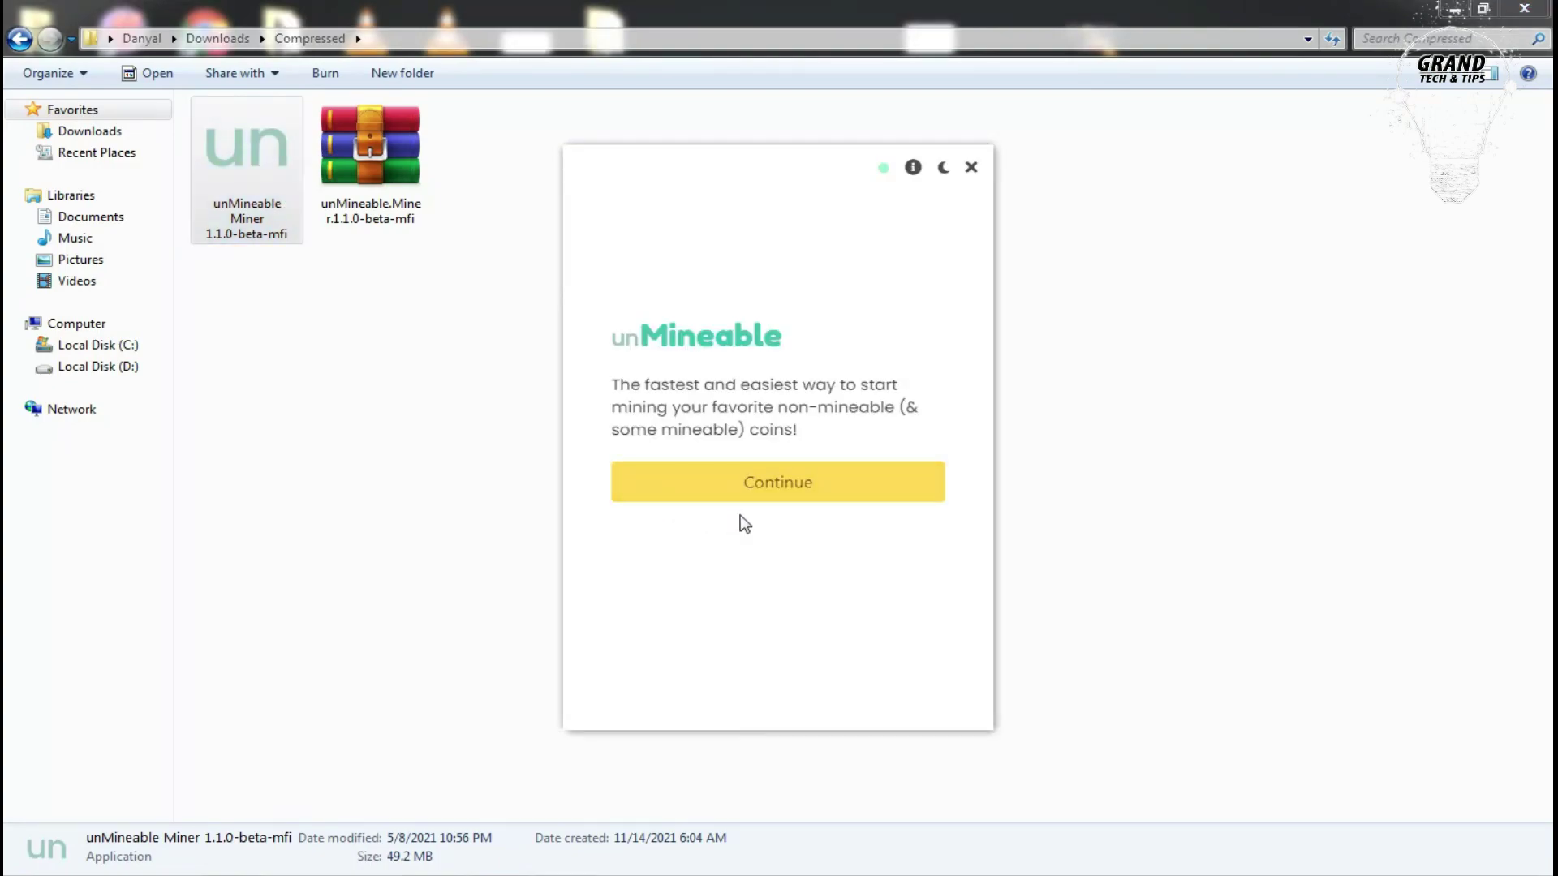
click(793, 484)
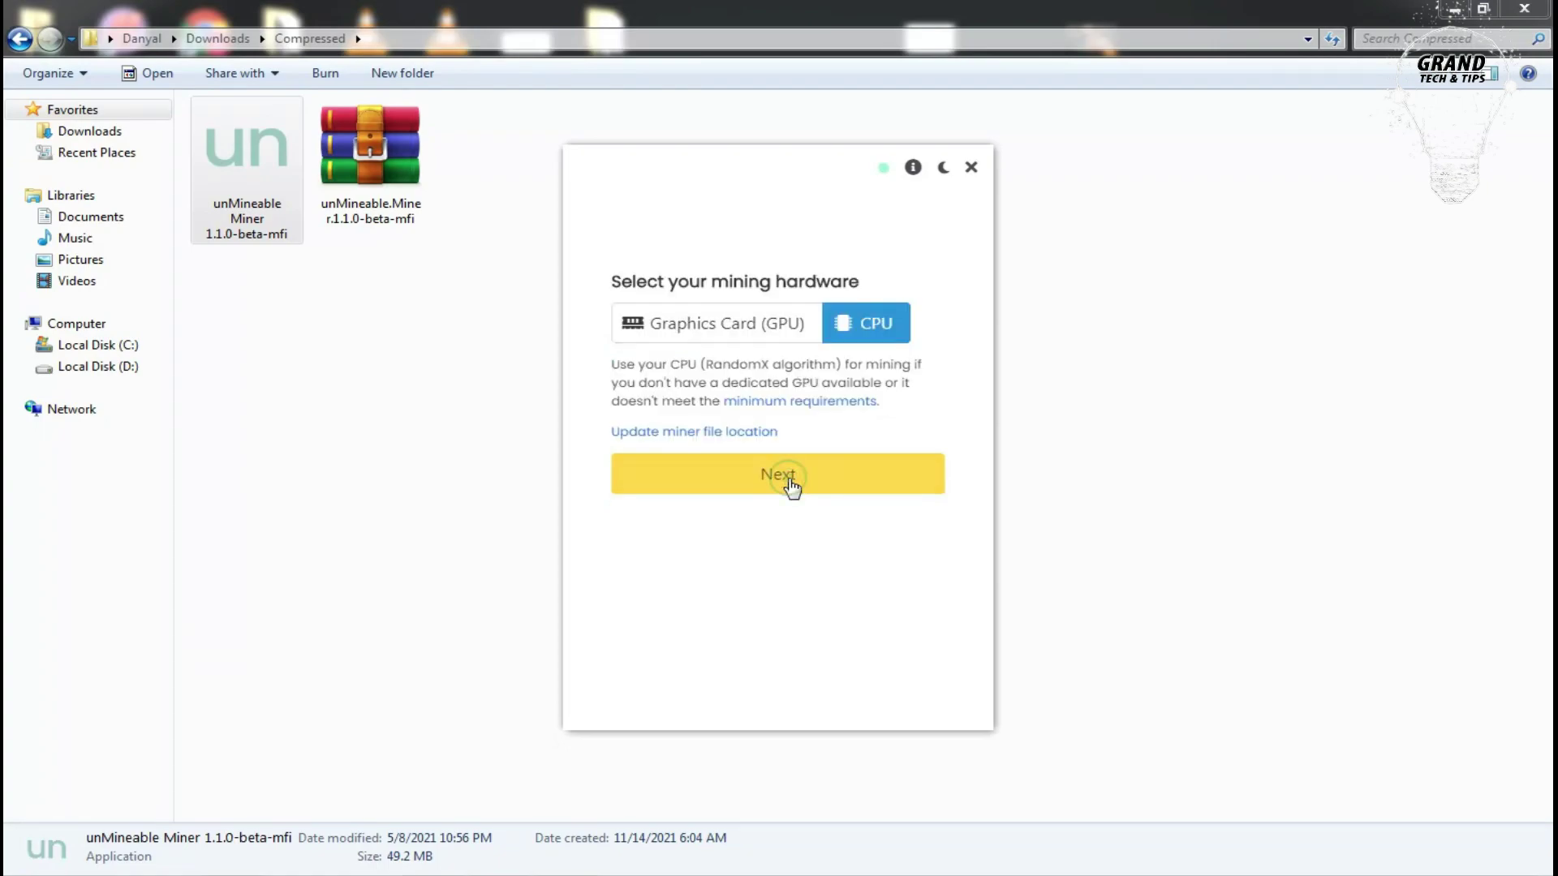
click(712, 328)
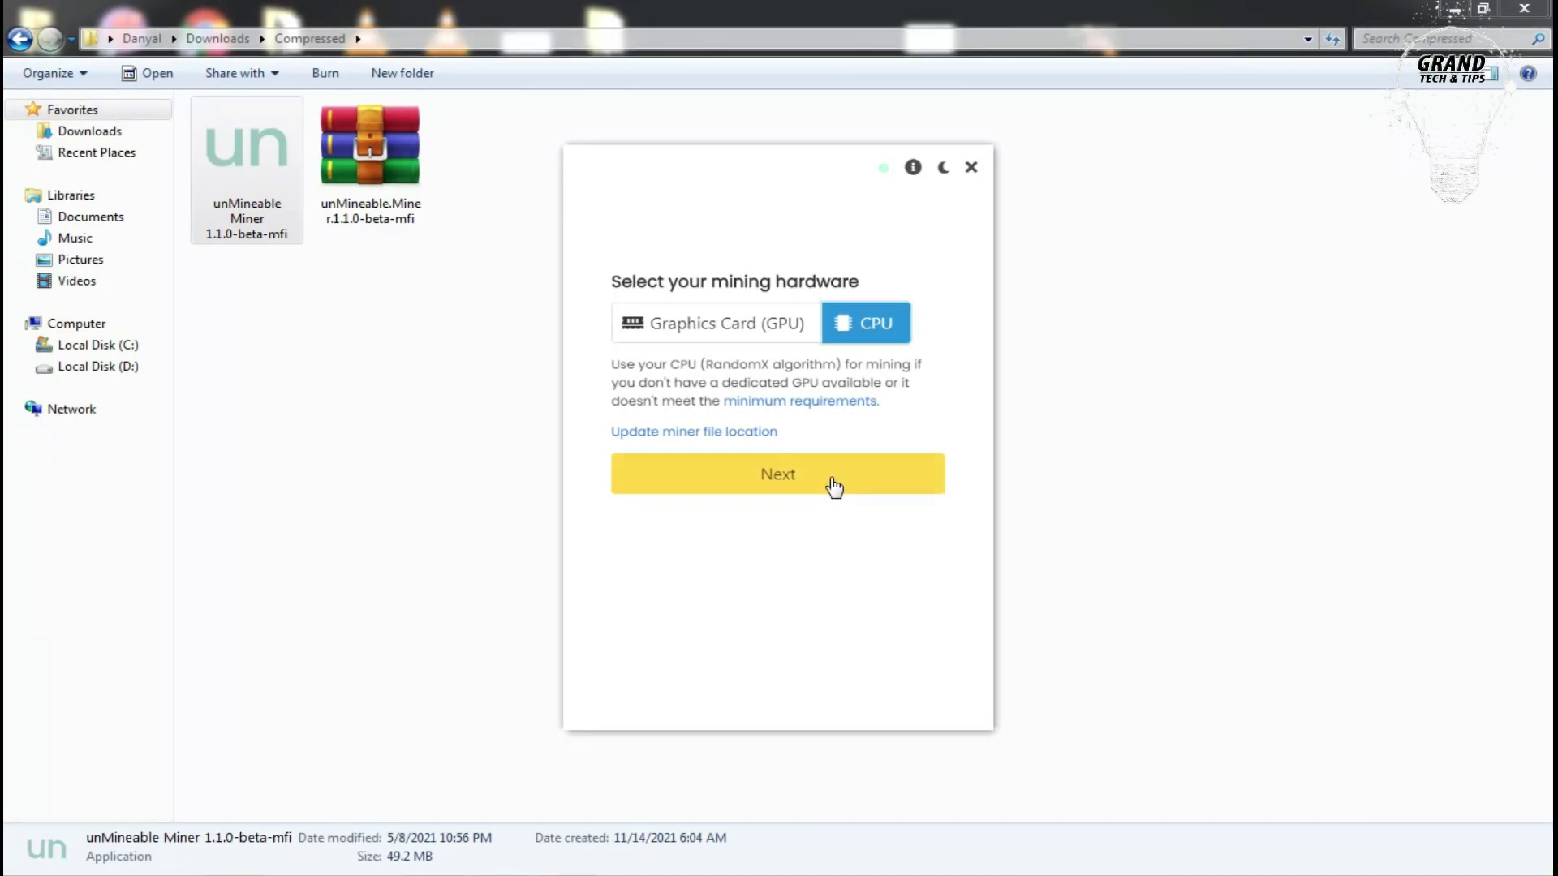
click(834, 487)
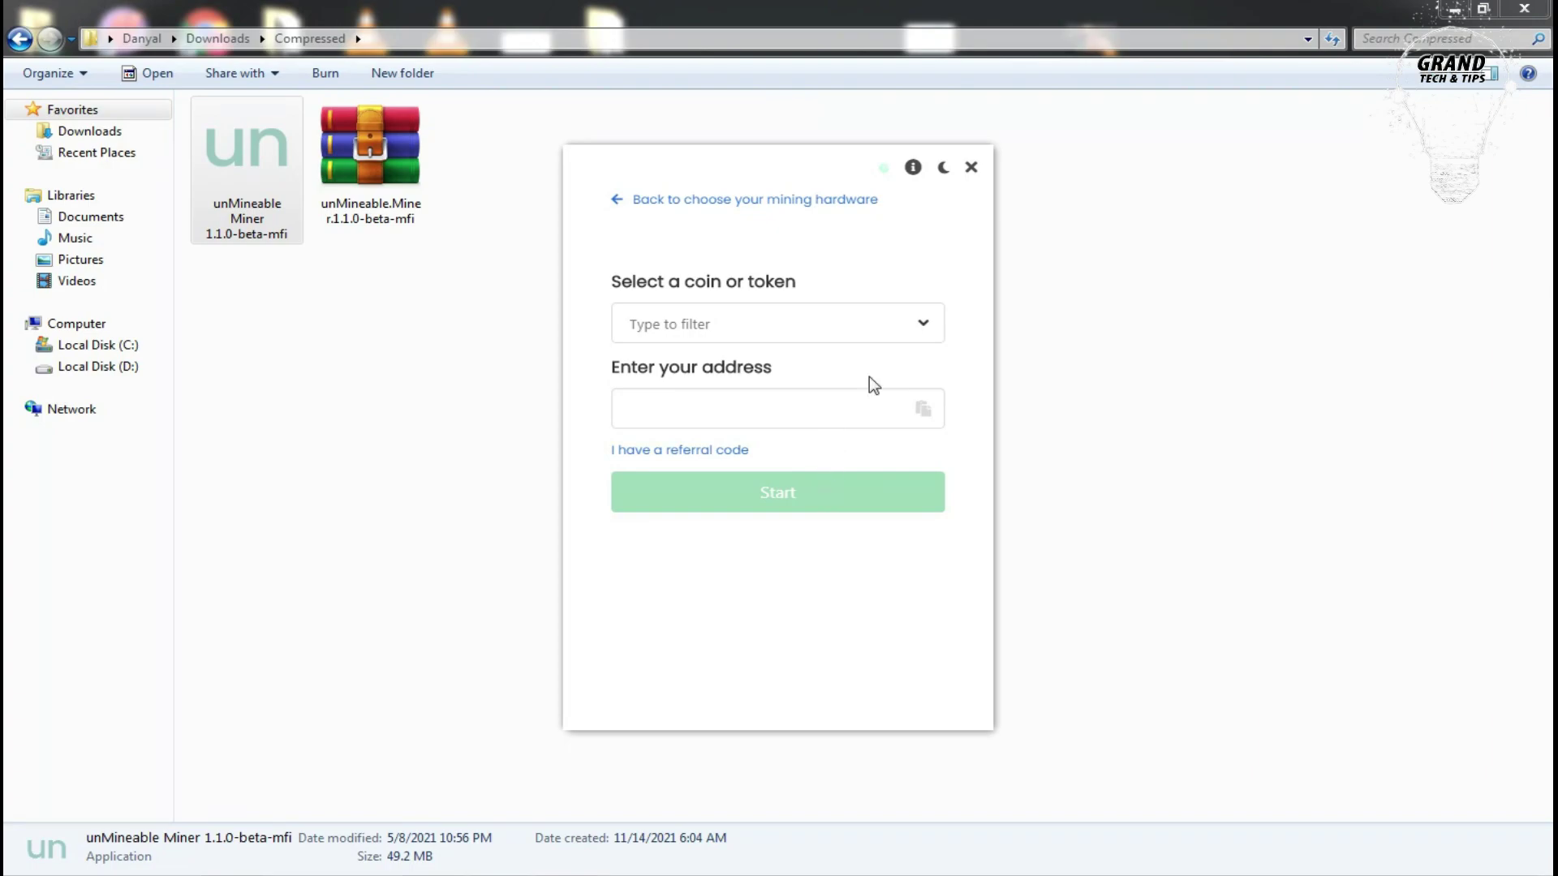
Select Dogecoin DOGE from the miner's coin dropdown
click(924, 324)
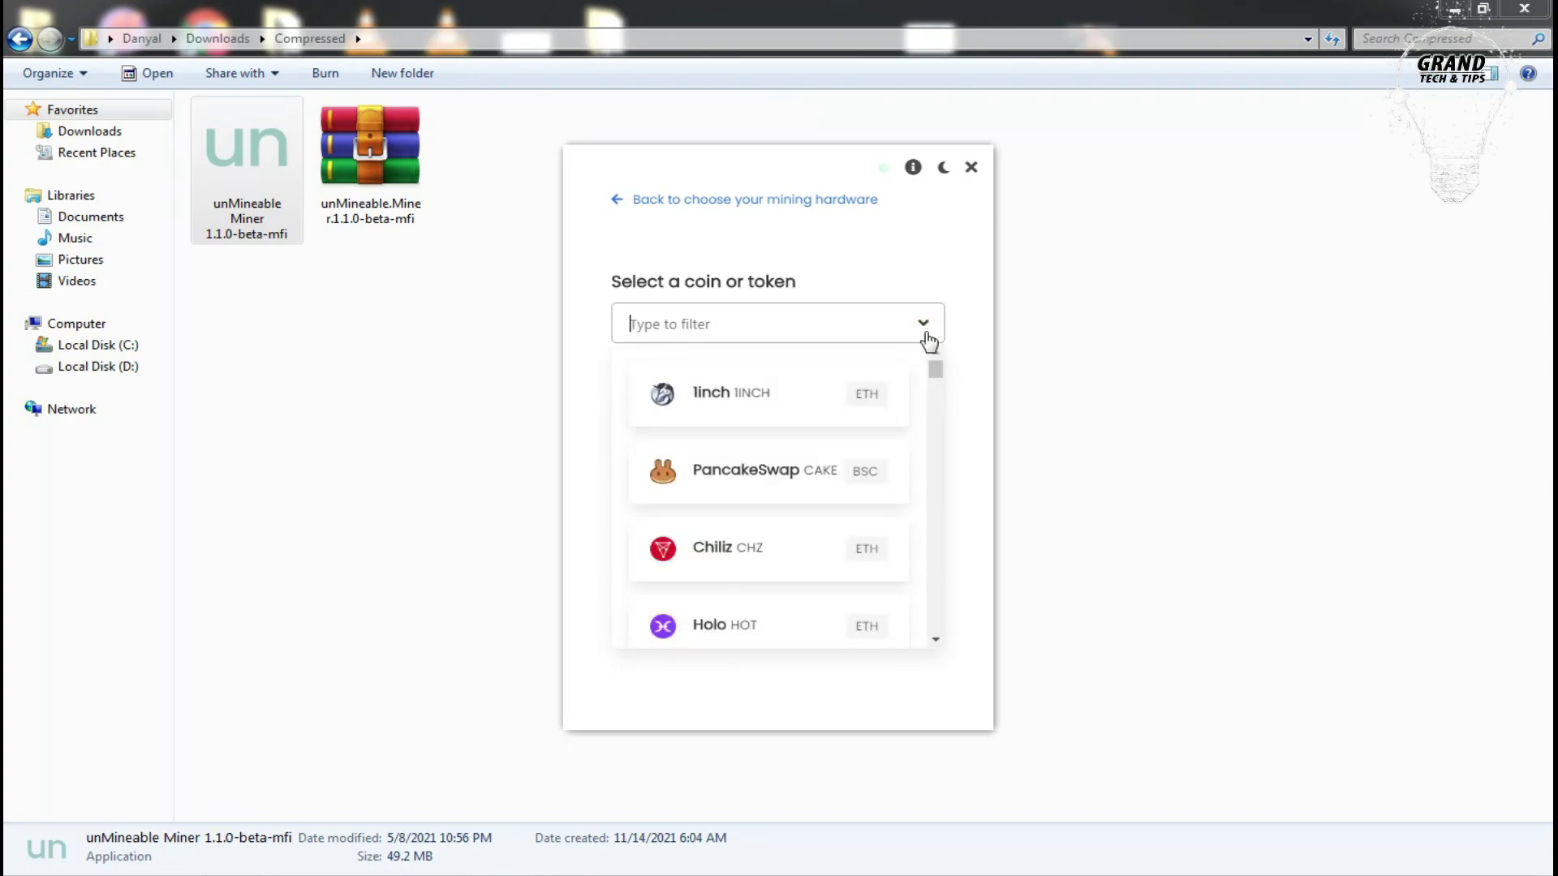
scroll(844, 421, down, 1)
scroll(847, 422, down, 3)
scroll(846, 422, down, 1)
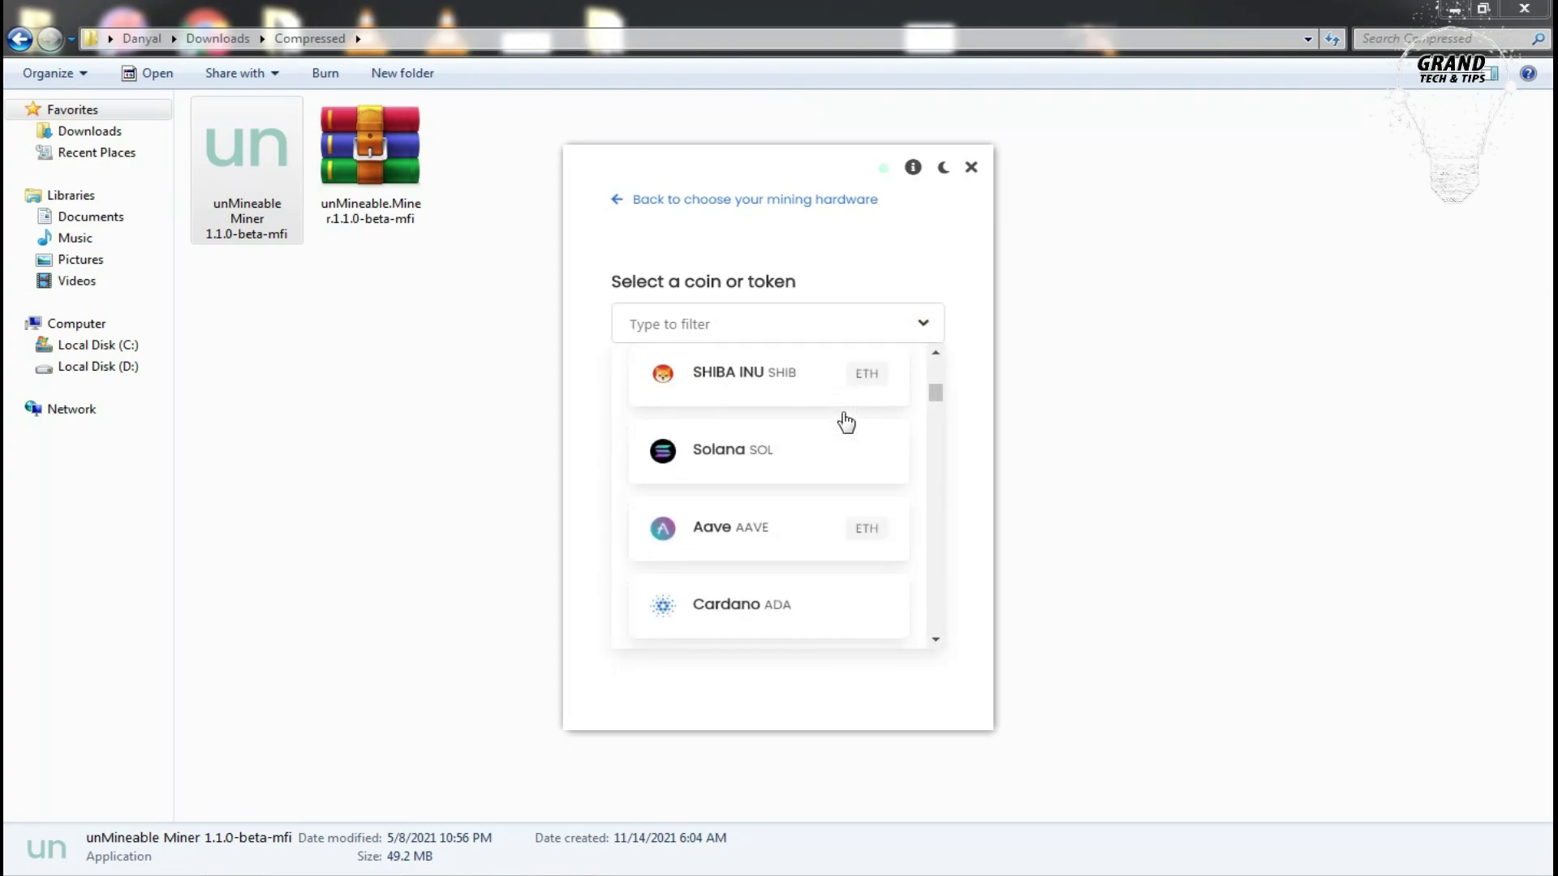
scroll(846, 422, down, 1)
scroll(847, 422, down, 1)
scroll(847, 422, down, 2)
scroll(845, 420, down, 2)
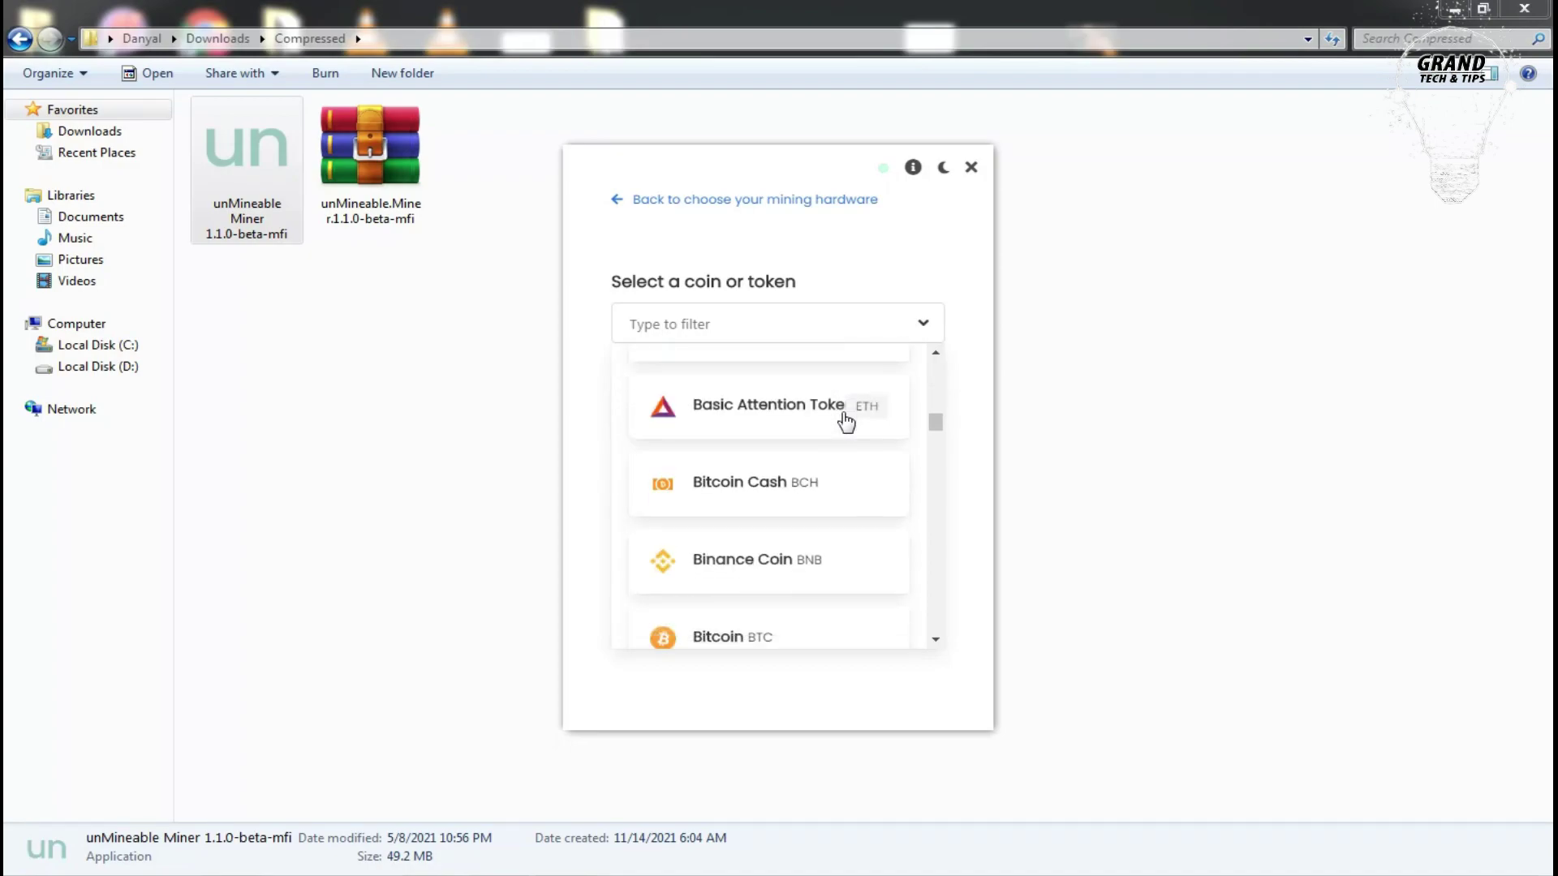
scroll(845, 421, down, 2)
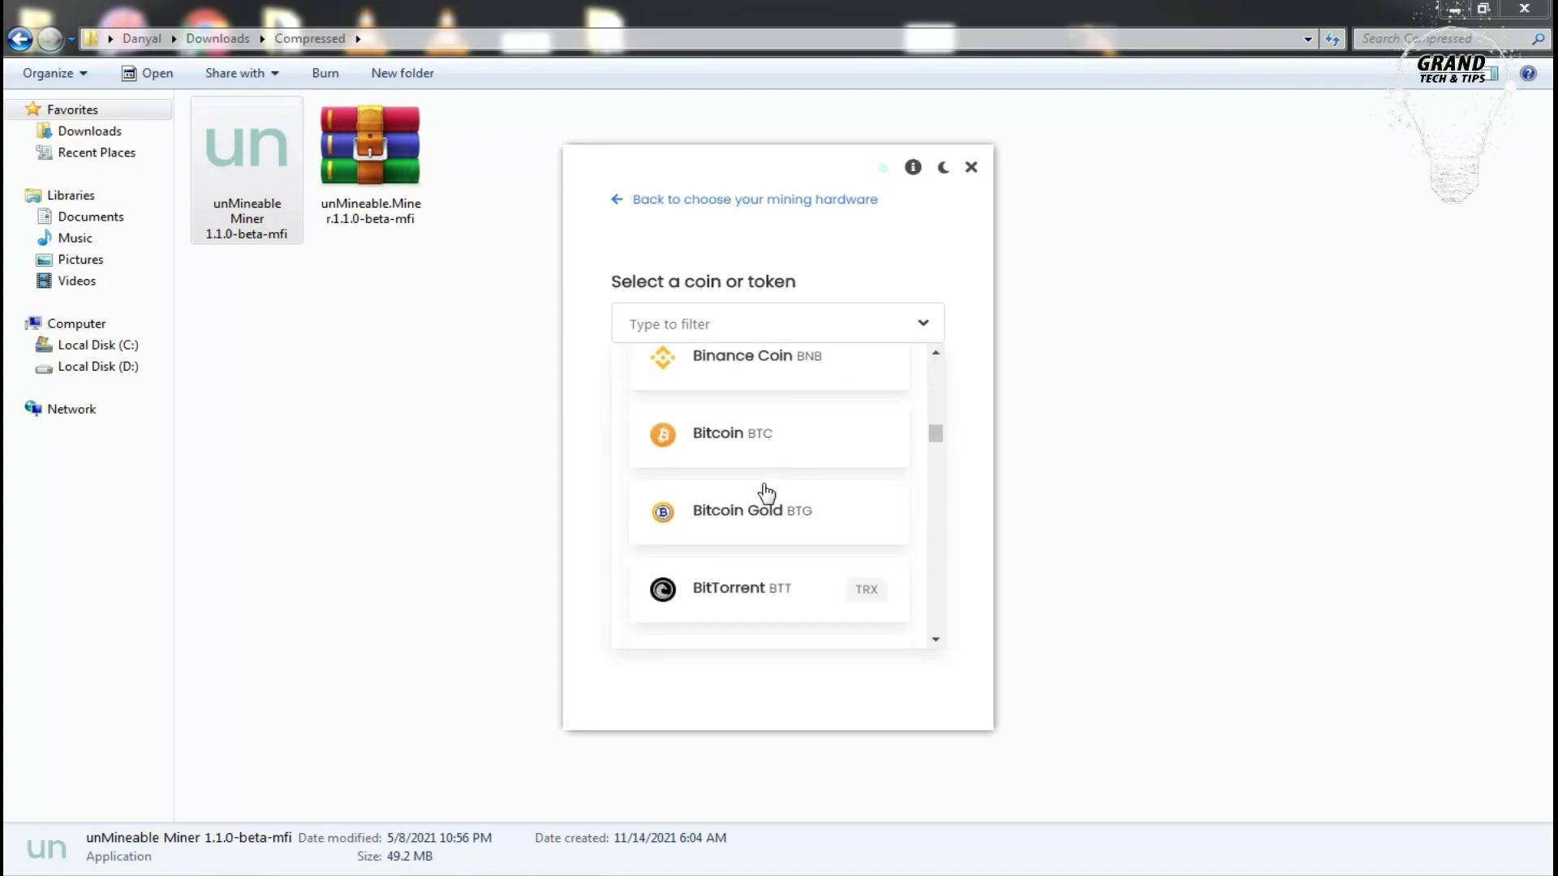
scroll(758, 487, down, 2)
scroll(757, 508, down, 1)
scroll(762, 509, down, 1)
scroll(763, 509, down, 1)
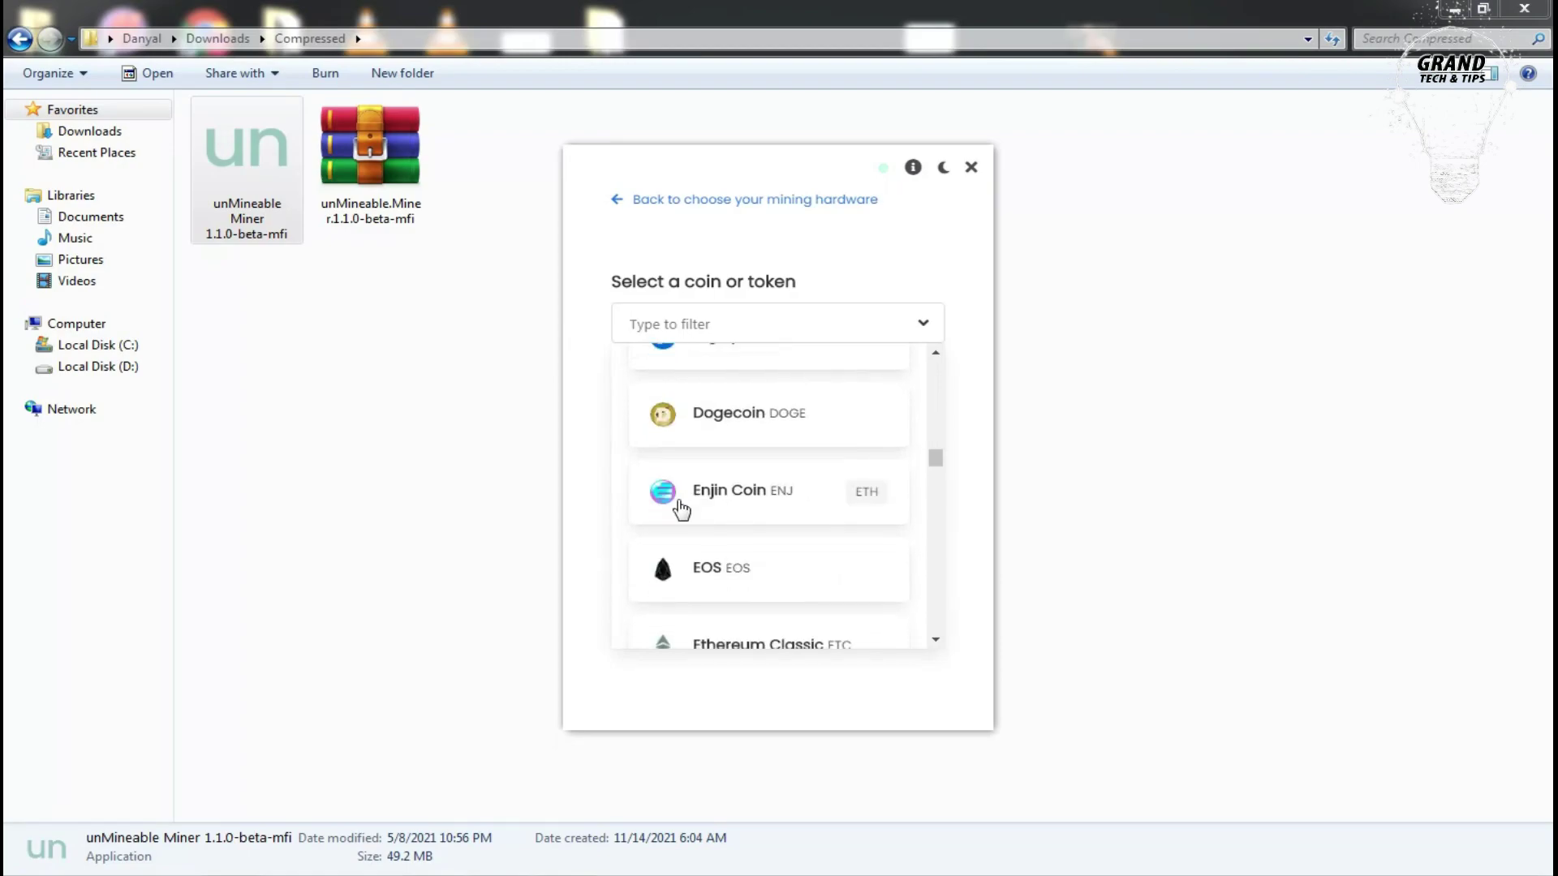
click(758, 416)
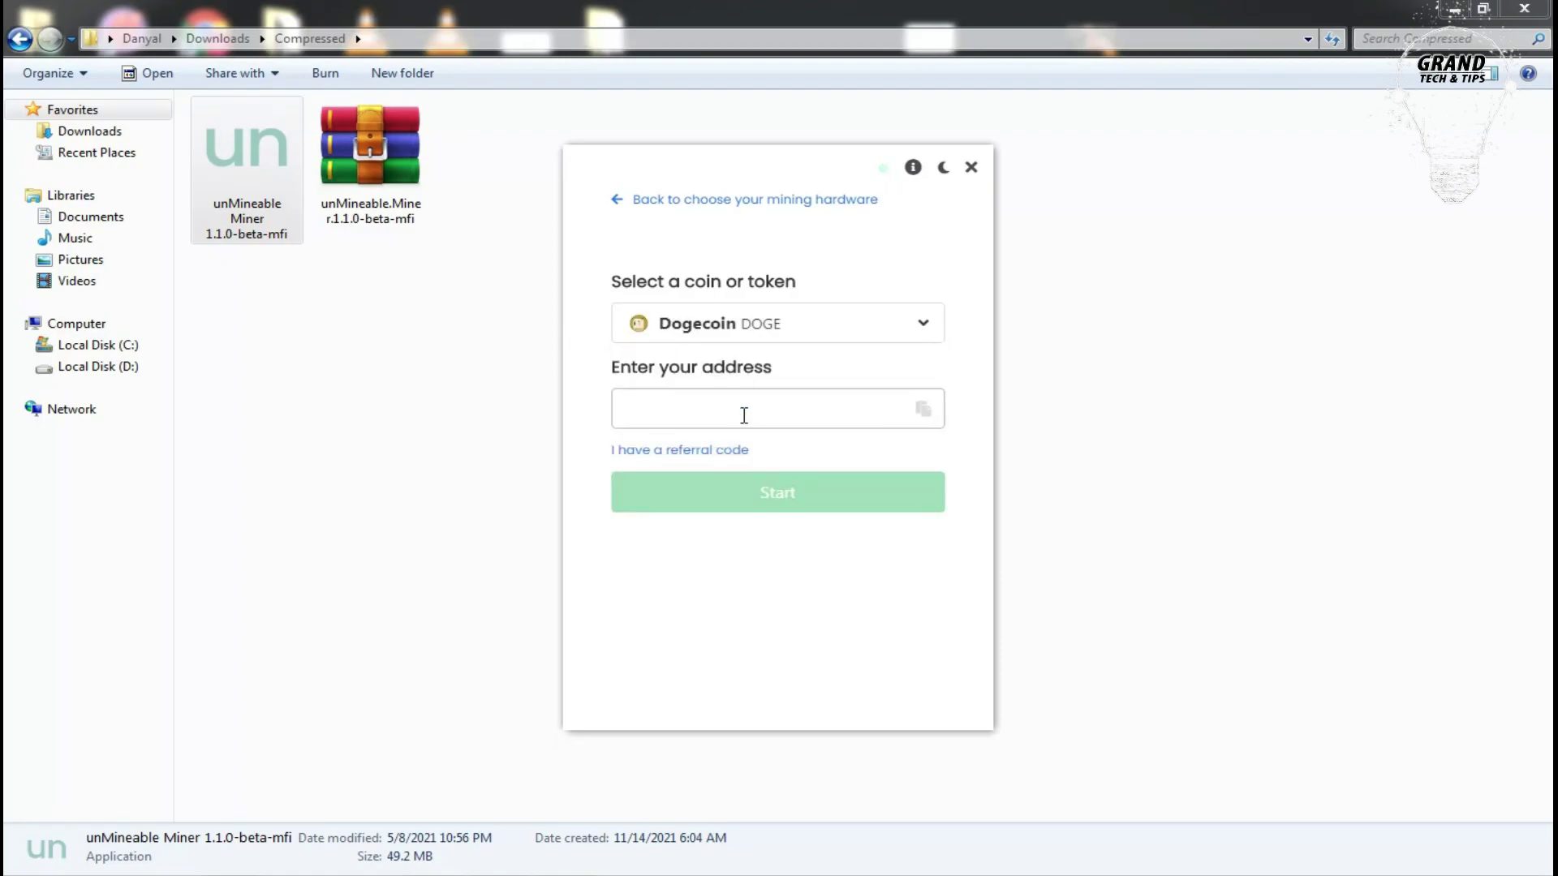
Clear the stray text selection and focus the wallet address field
drag(611, 376, 803, 375)
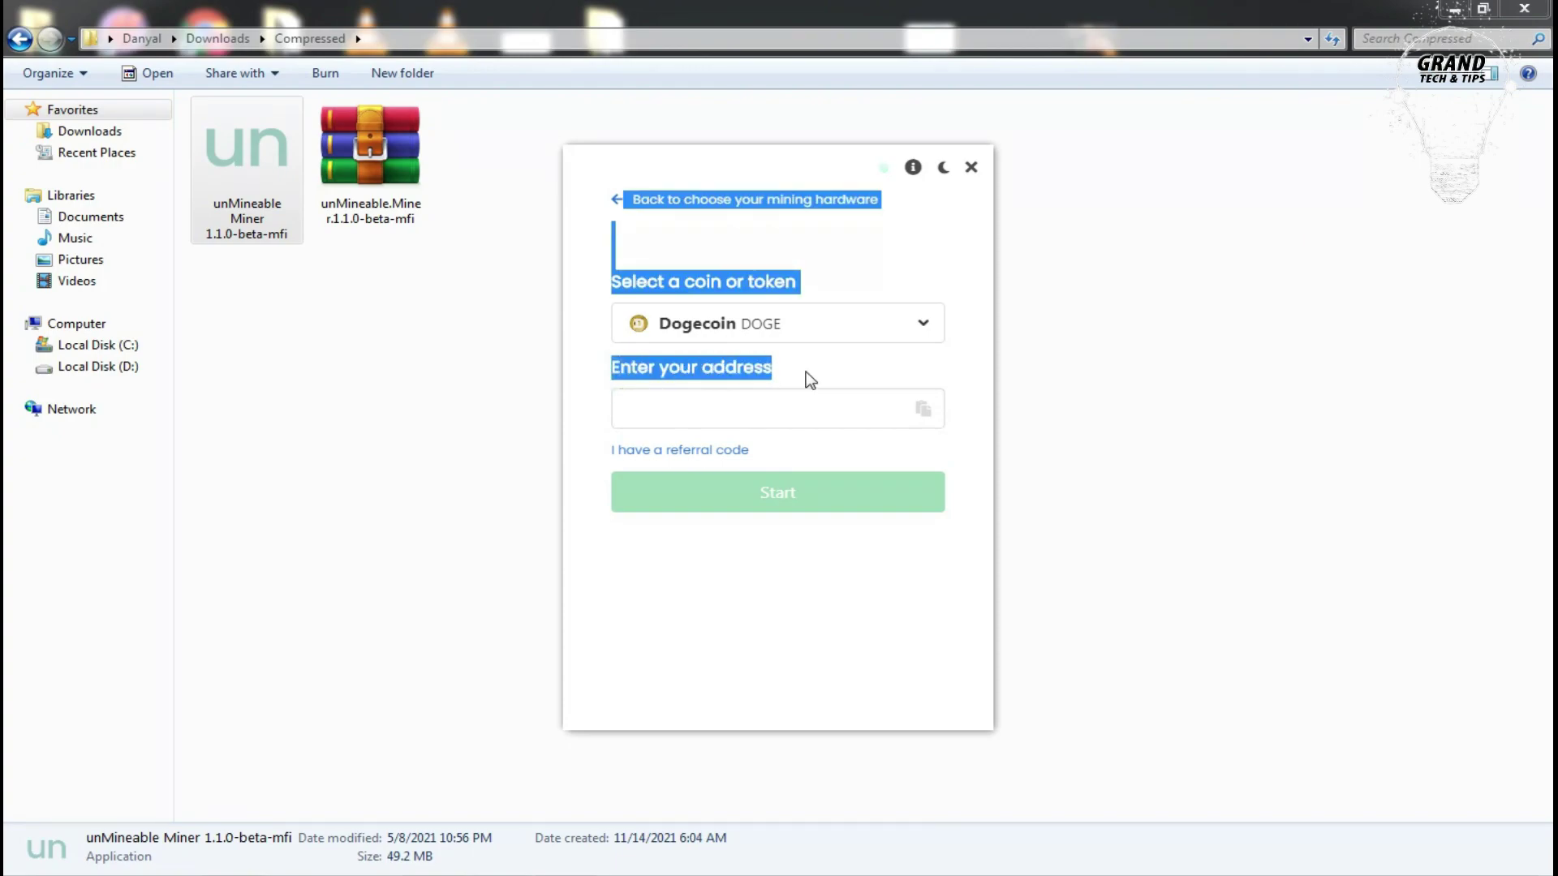
click(804, 372)
click(752, 421)
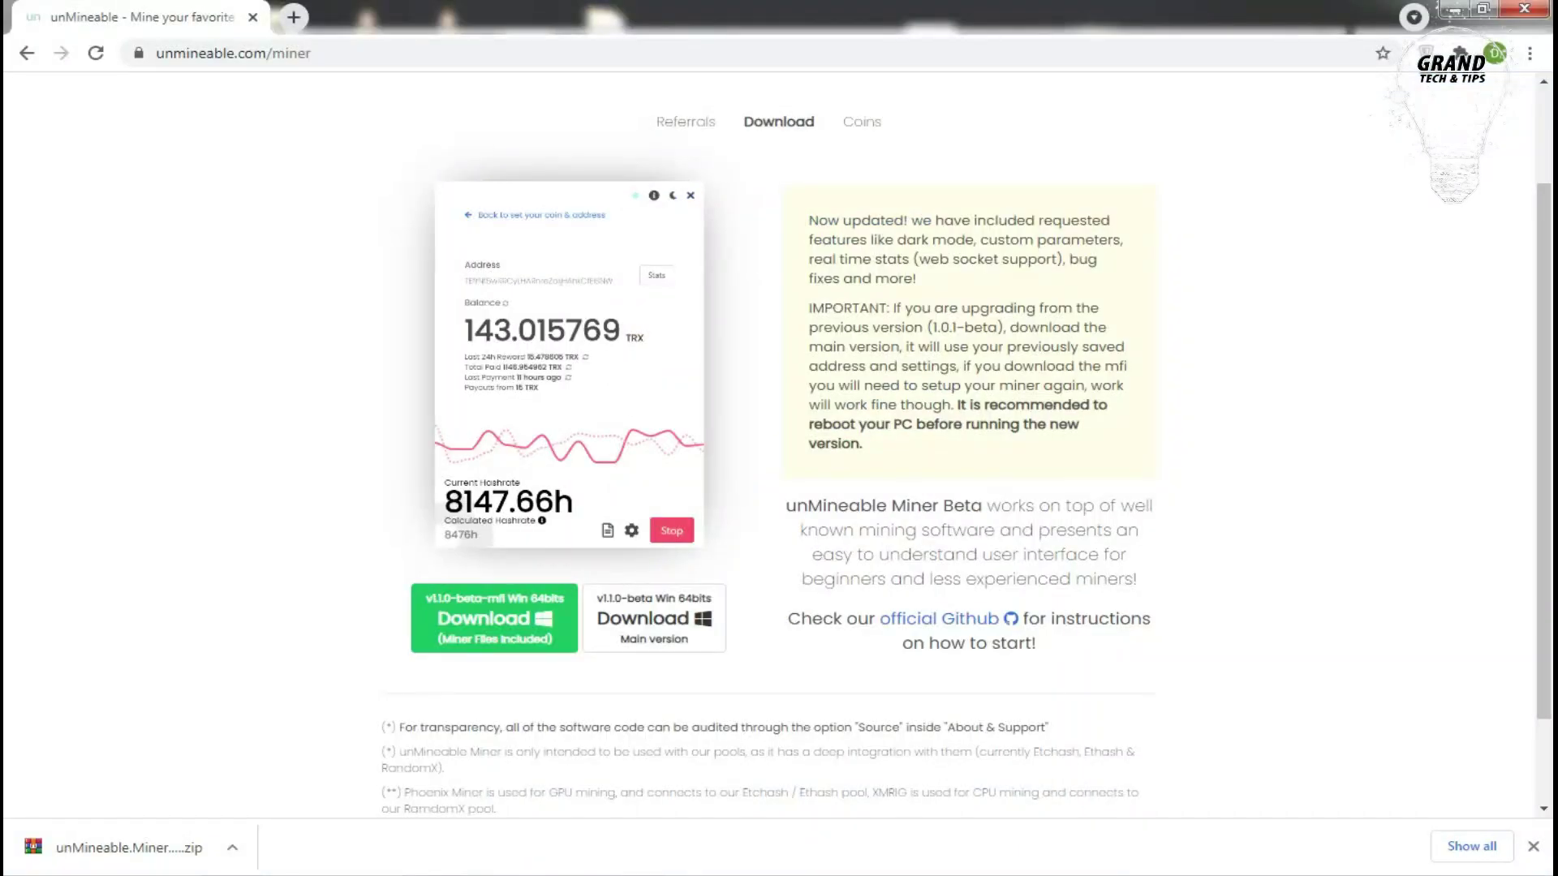
Load dogecoin.com in a new browser tab
click(297, 20)
click(319, 50)
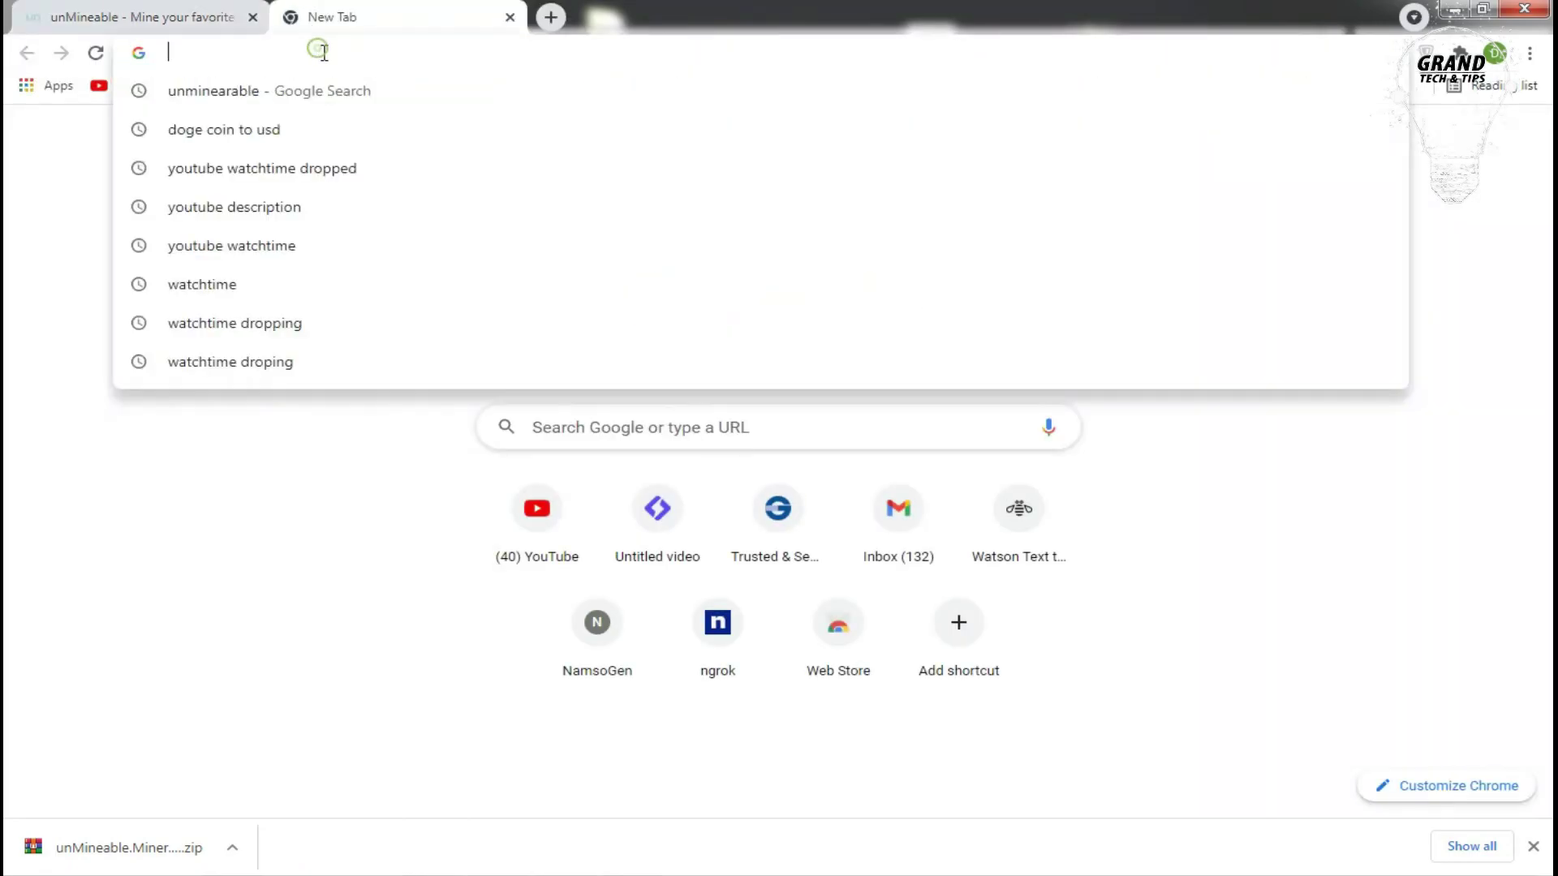
text(dog)
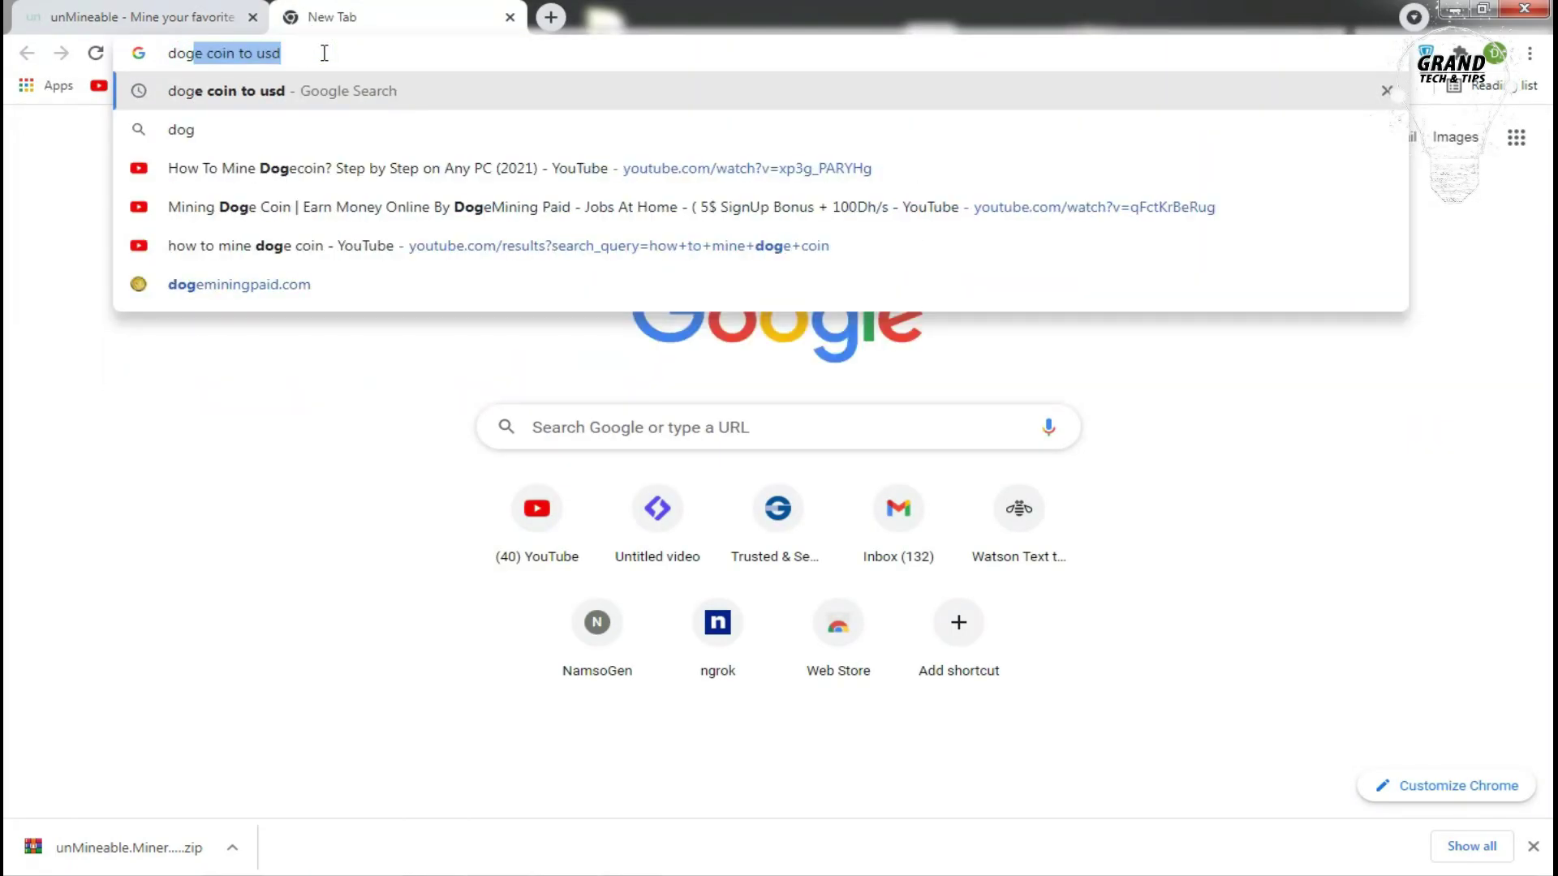
text(ecoin.com)
key(Return)
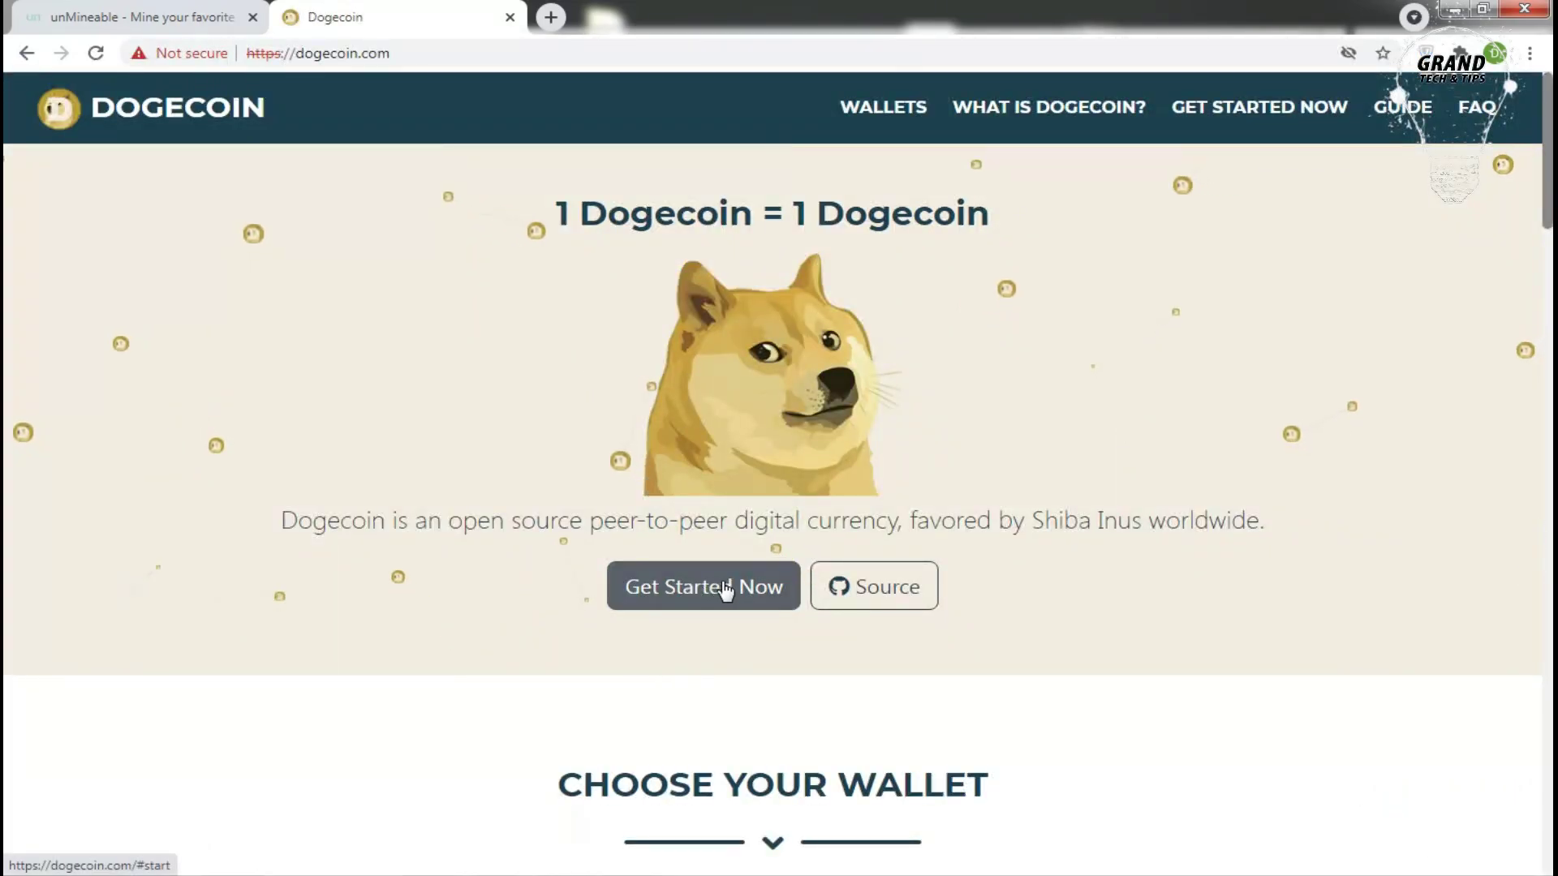
Navigate via Get Started Now to the Wallet section for the Dogecoin Core Windows 64-bit download
click(720, 586)
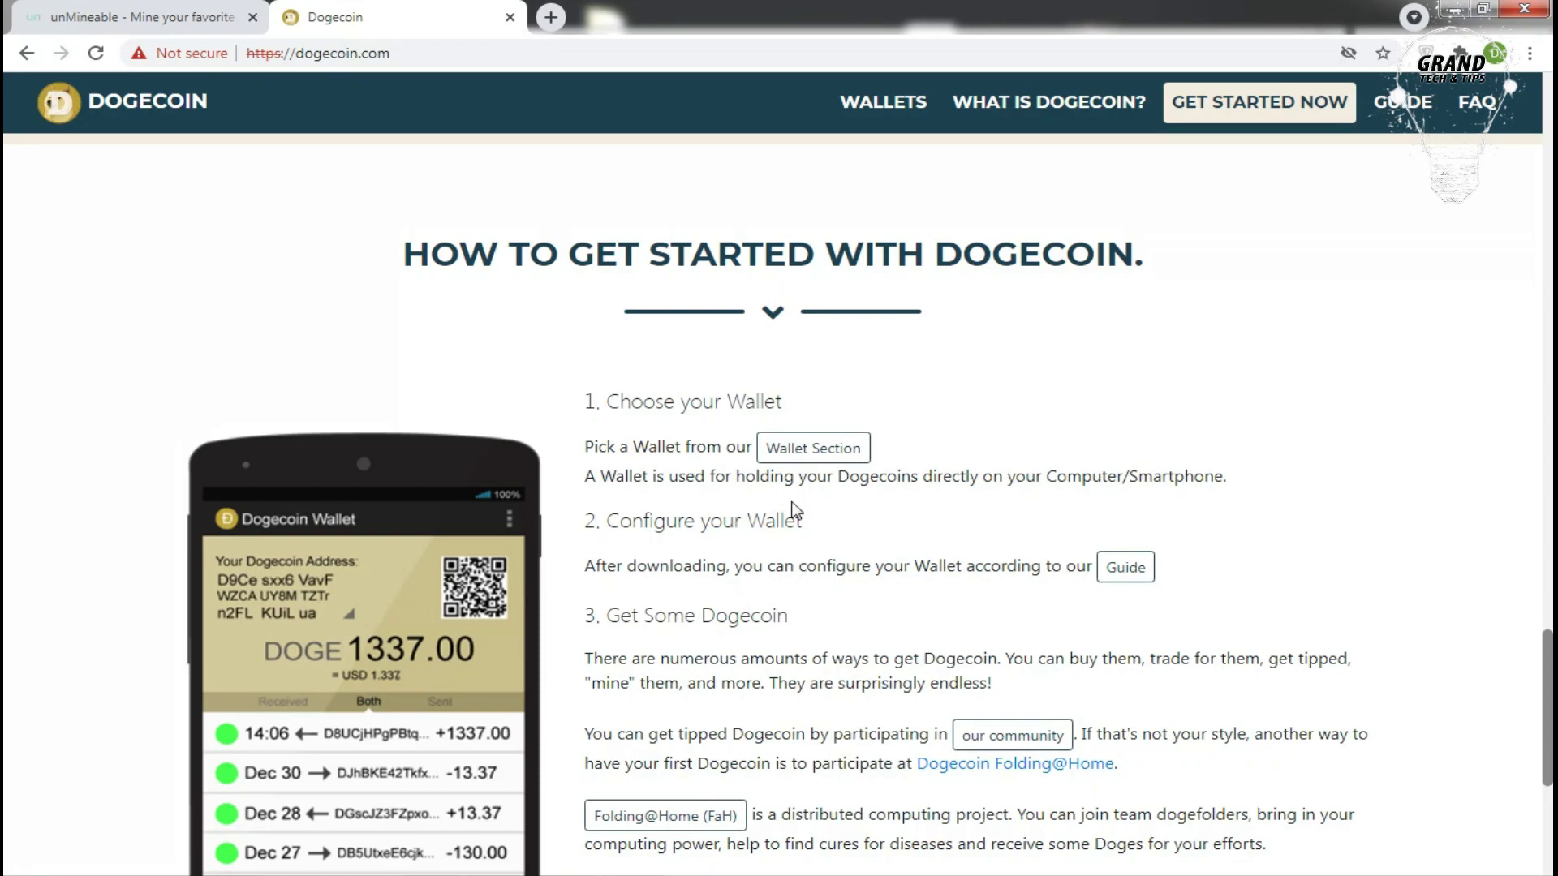
click(791, 448)
scroll(794, 446, down, 1)
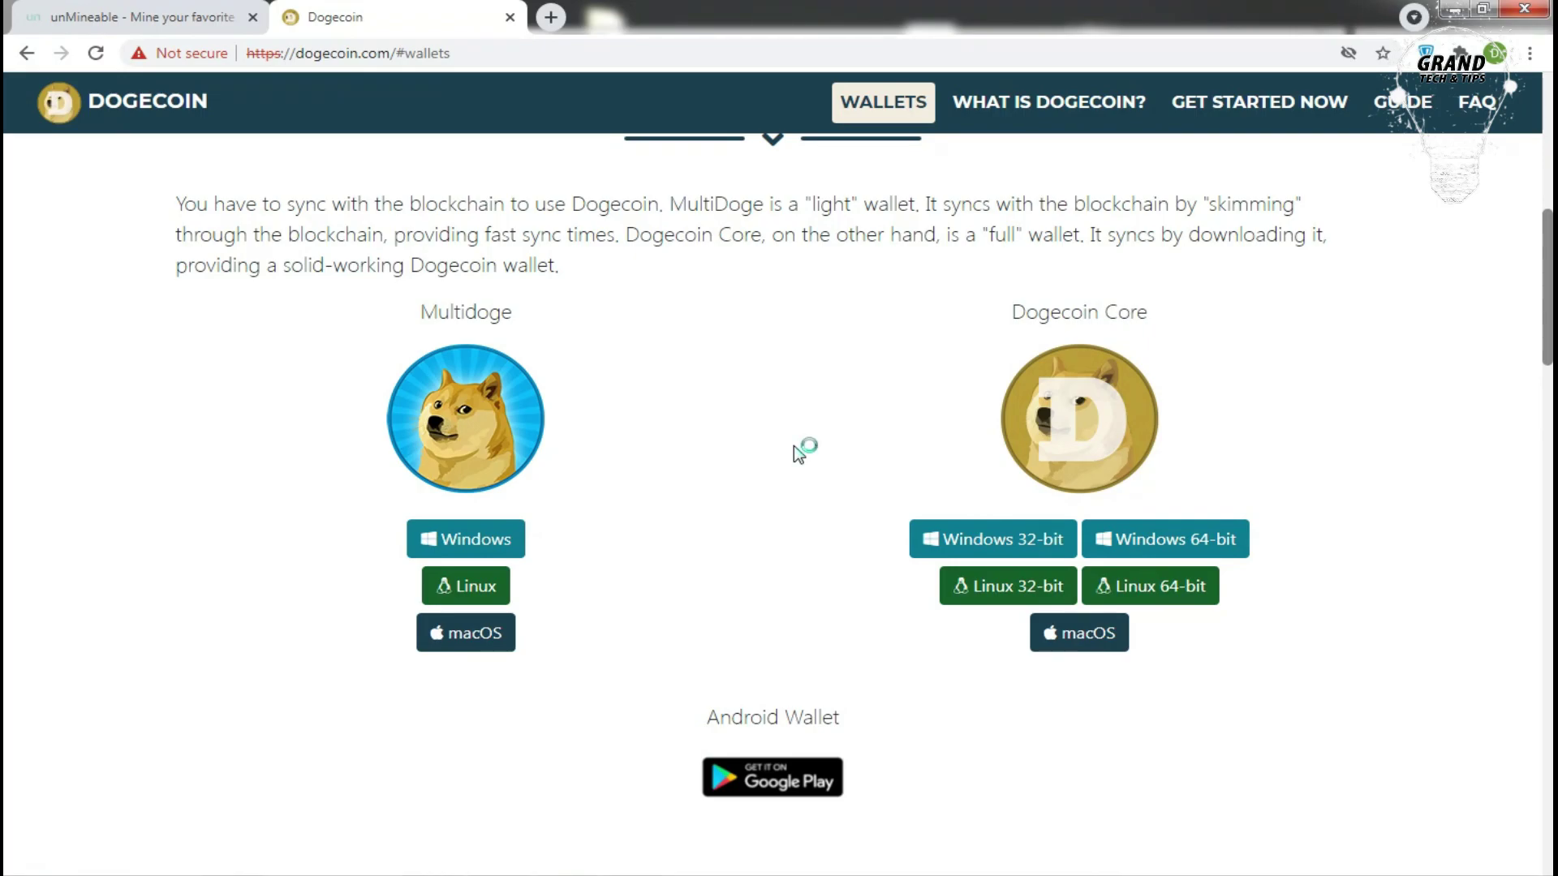
drag(175, 203, 586, 267)
click(604, 284)
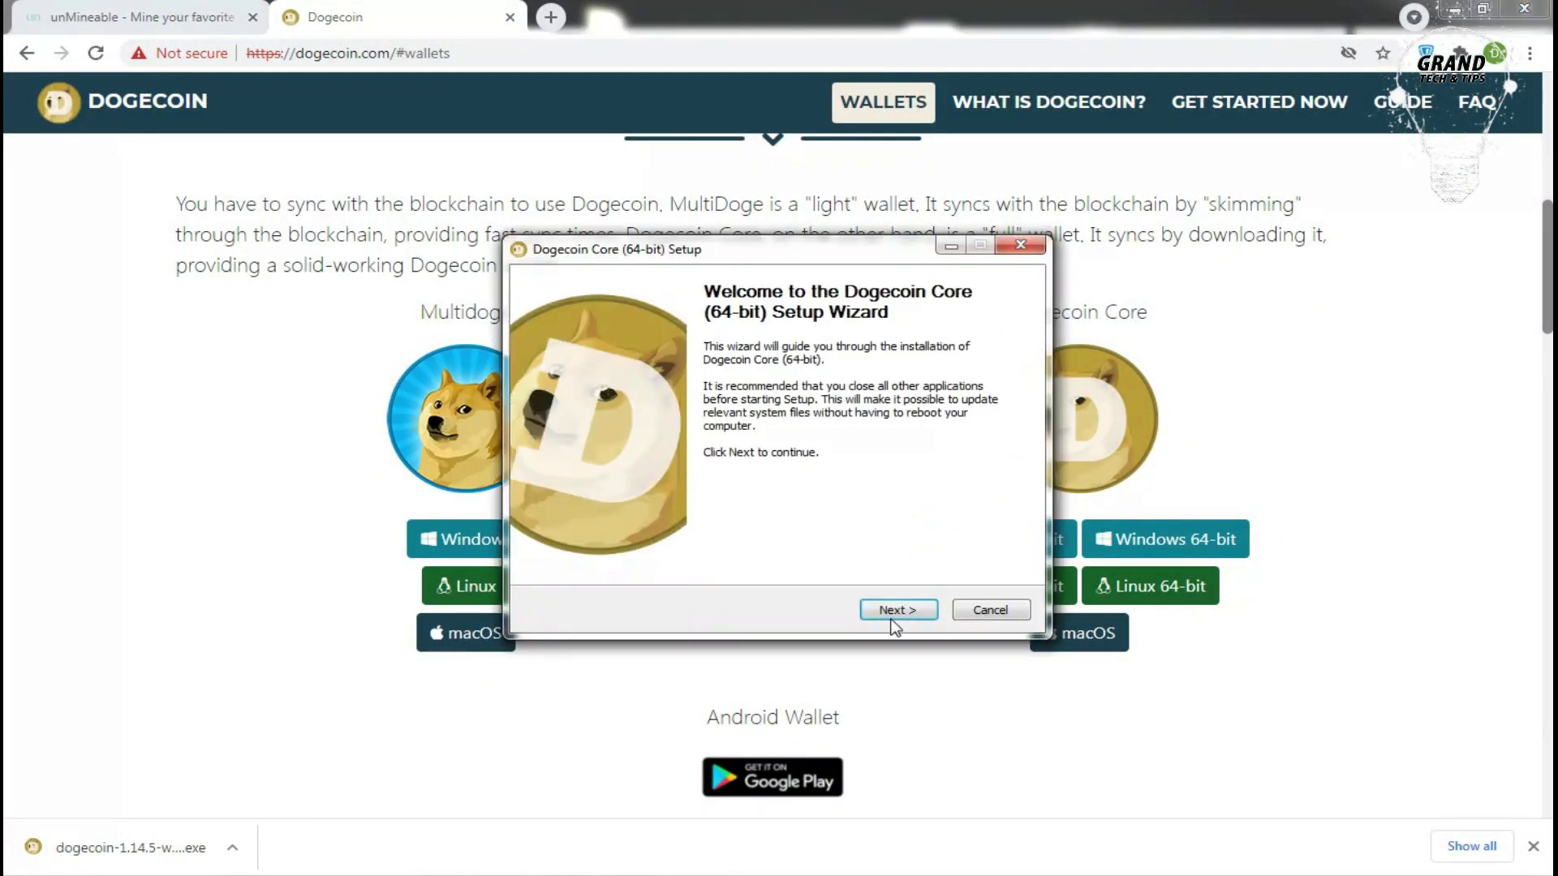
Complete the Dogecoin Core setup wizard and launch the wallet
click(896, 615)
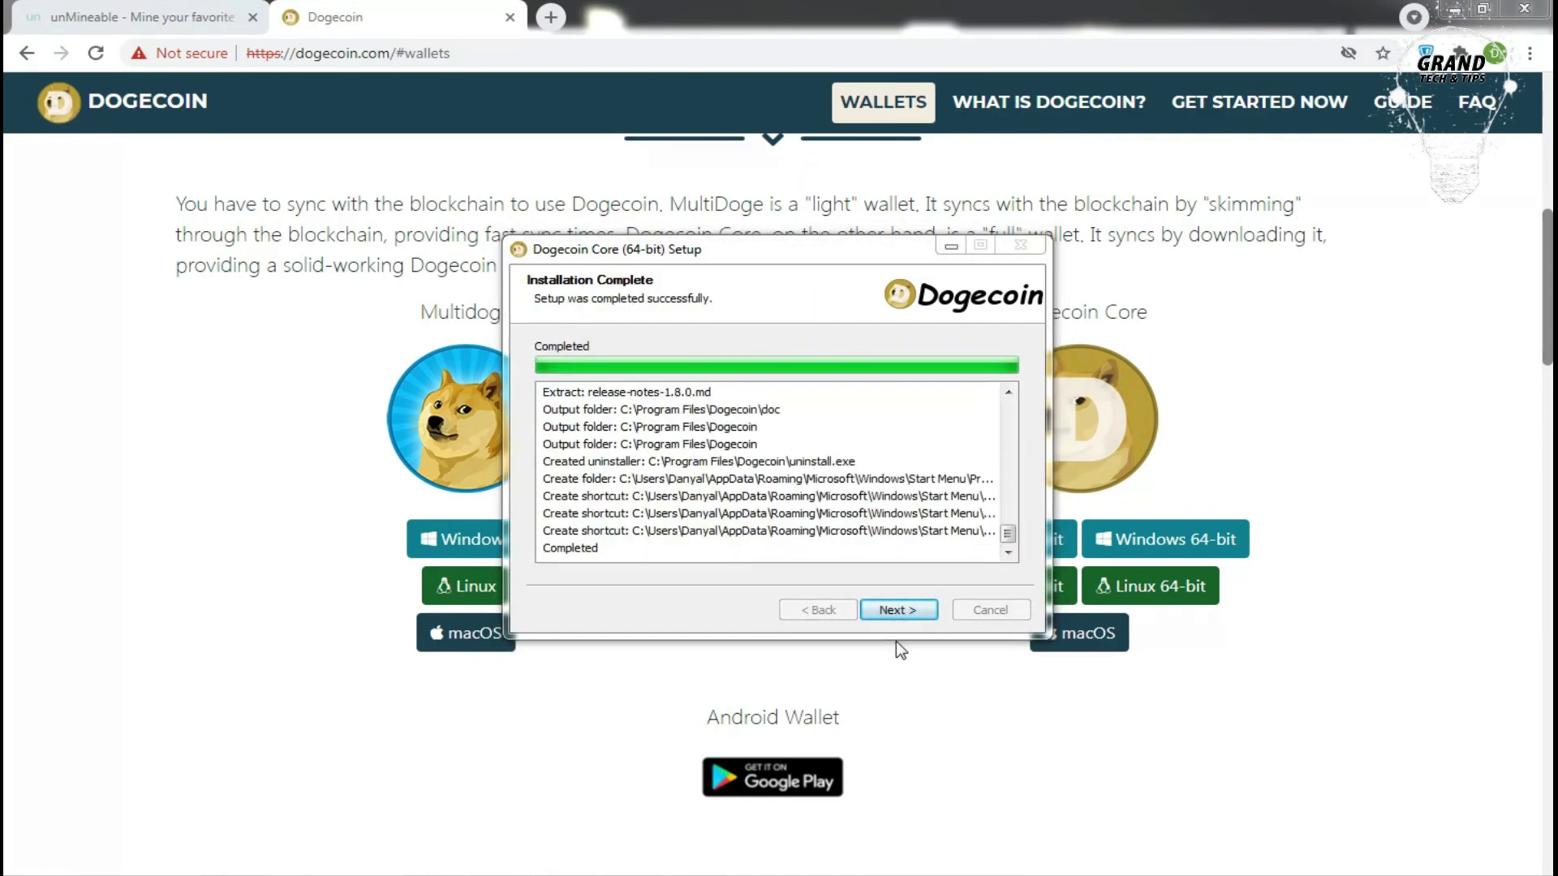
click(896, 610)
click(896, 610)
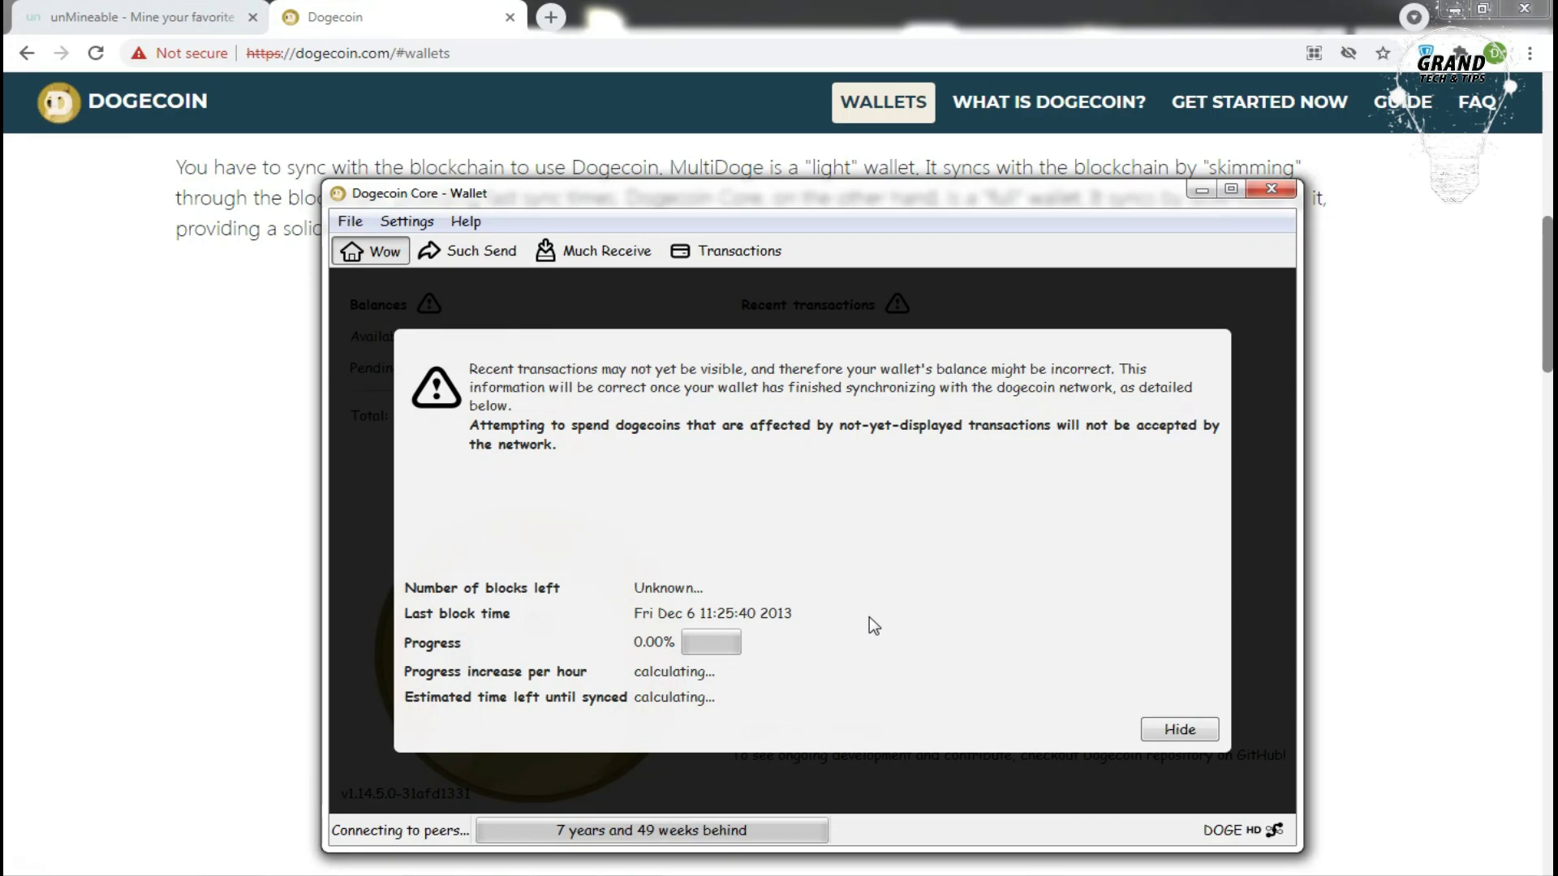
Copy the unlabeled receiving address from File > Much receiving addresses
click(350, 221)
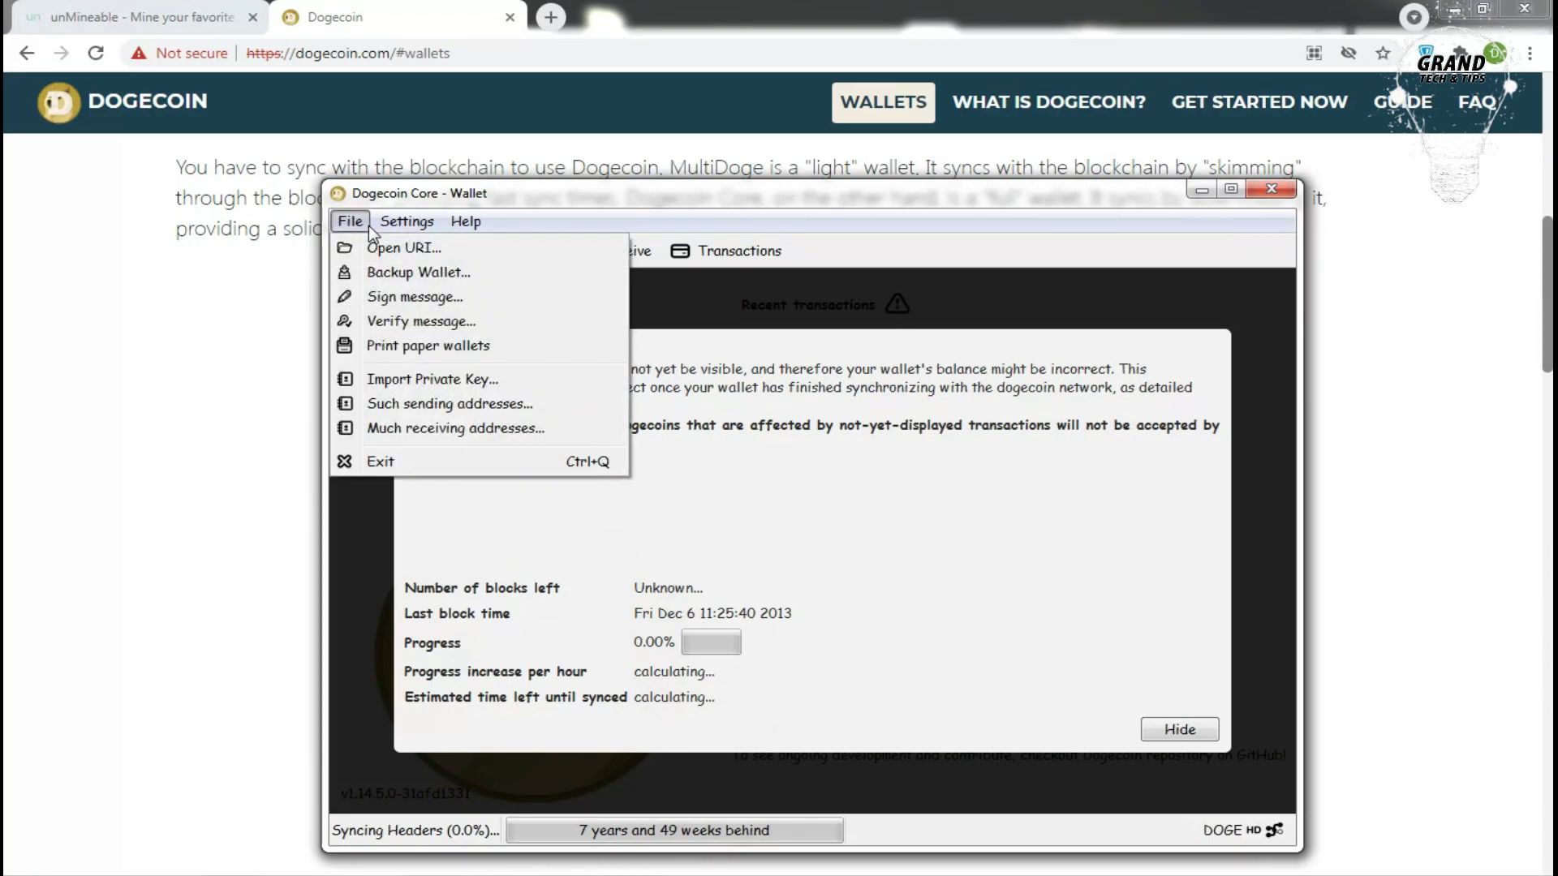
click(414, 428)
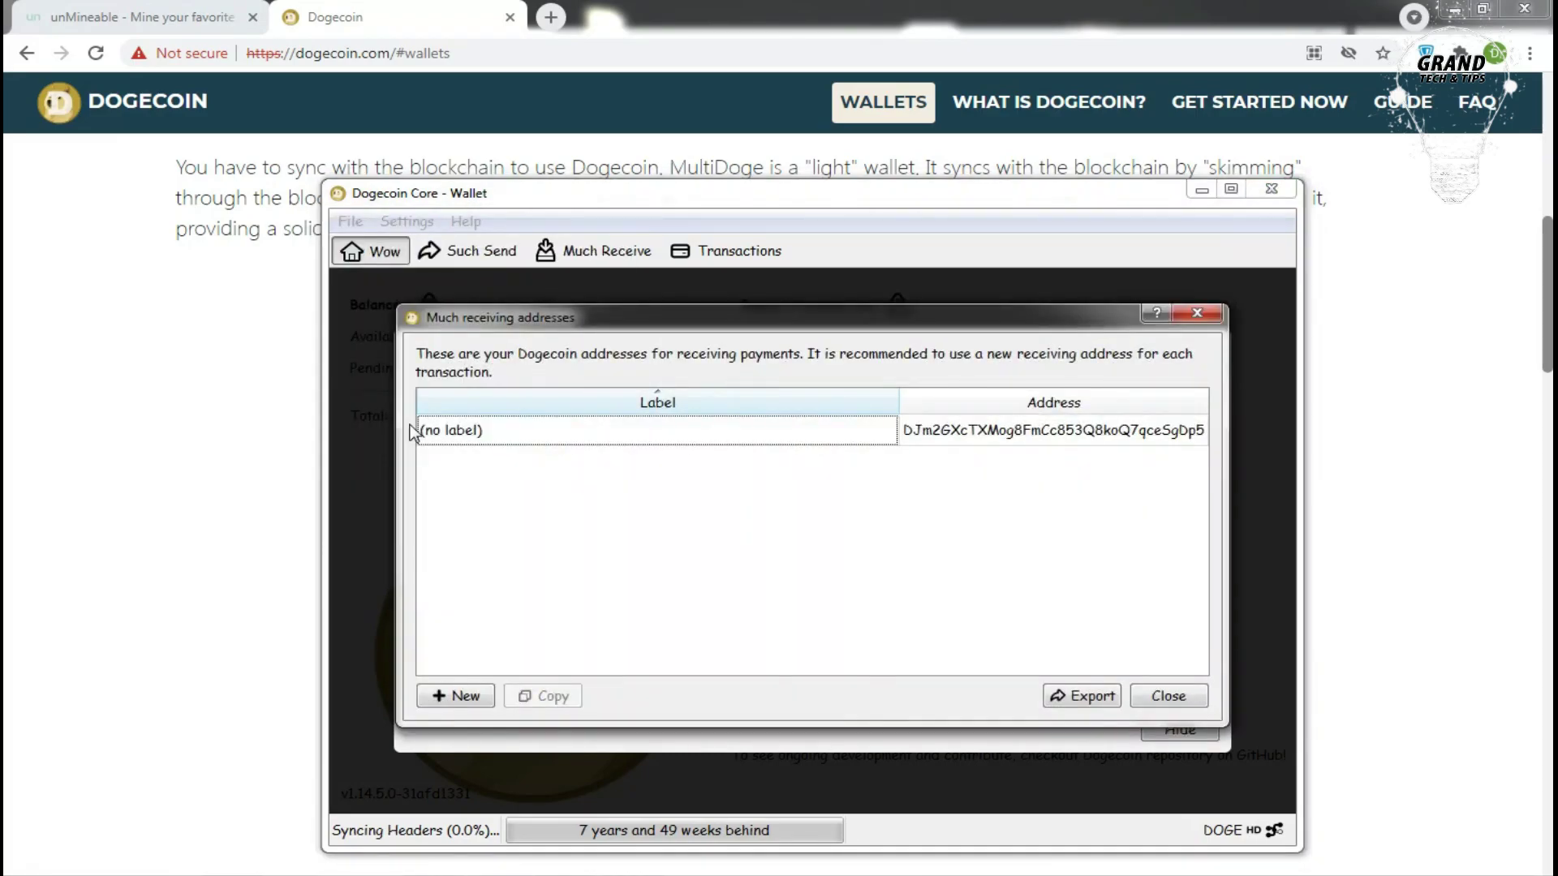
click(926, 431)
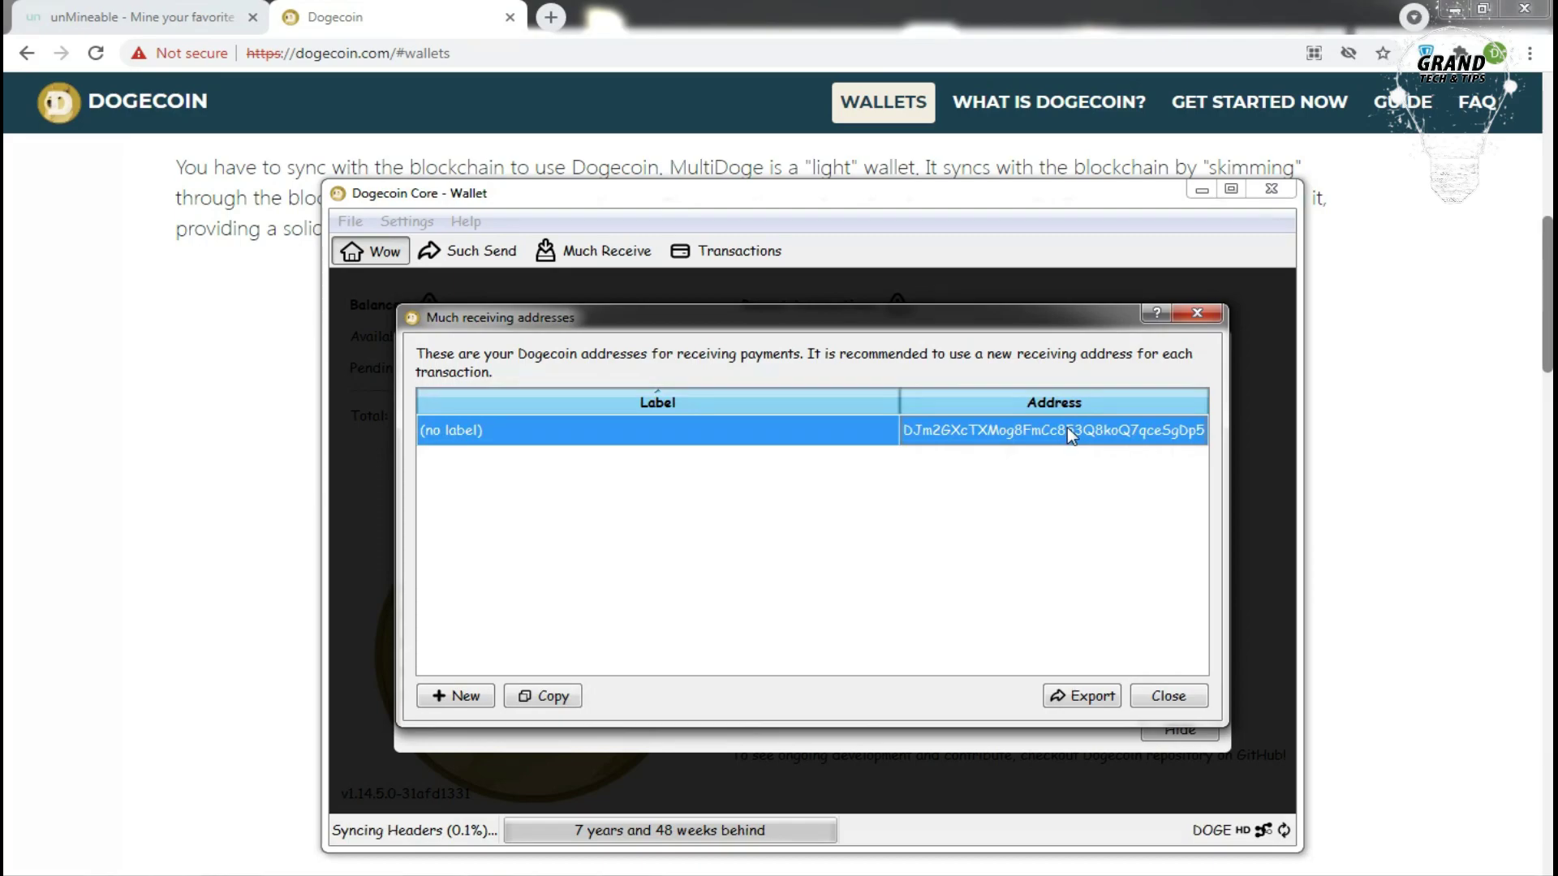
click(533, 701)
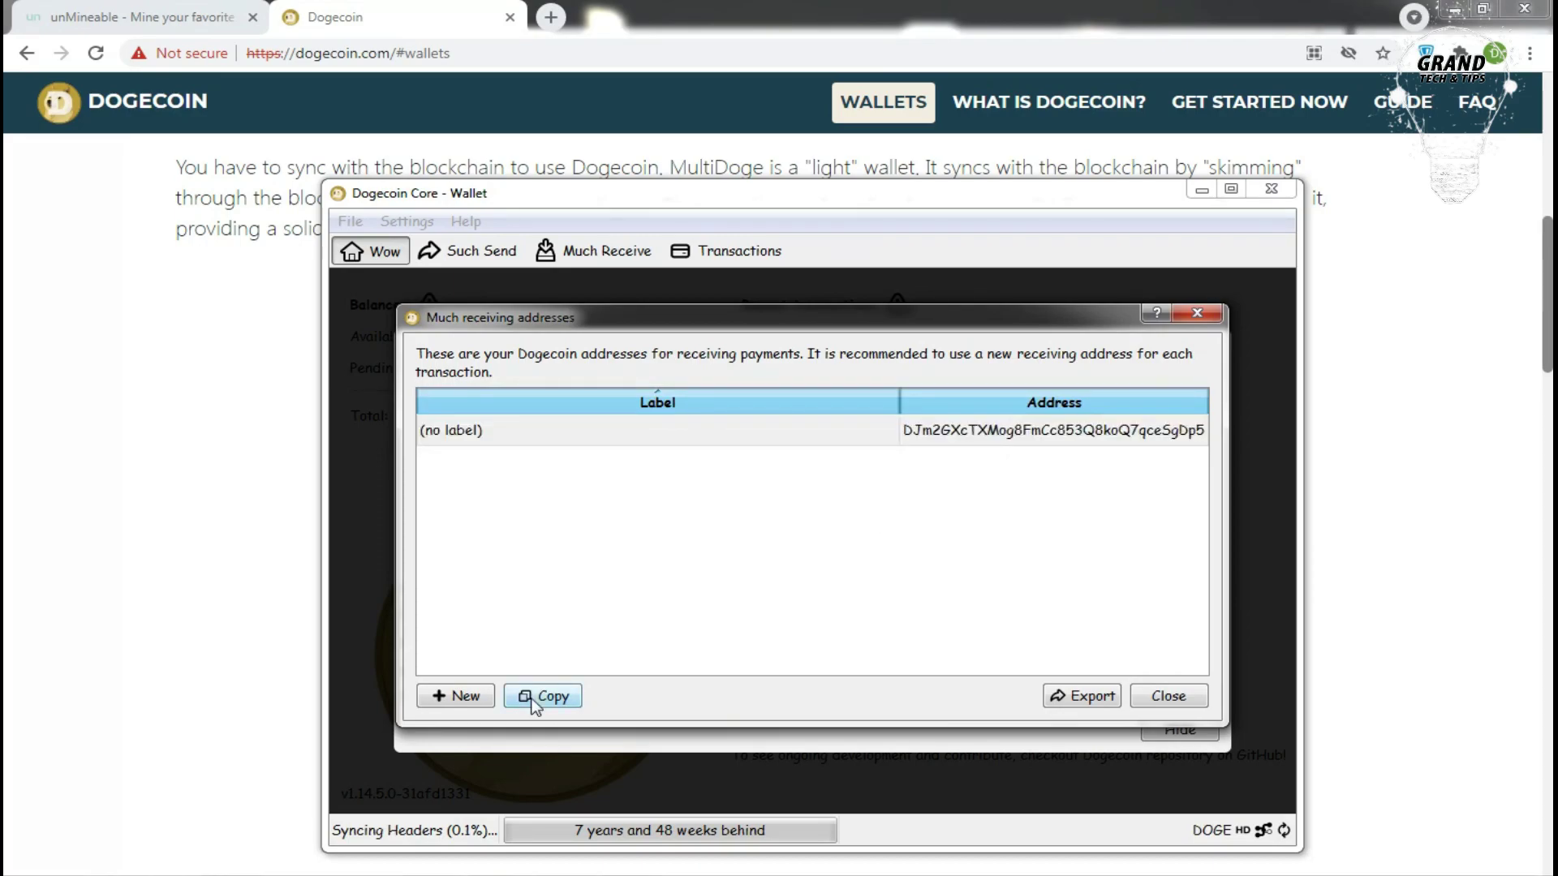
click(1198, 312)
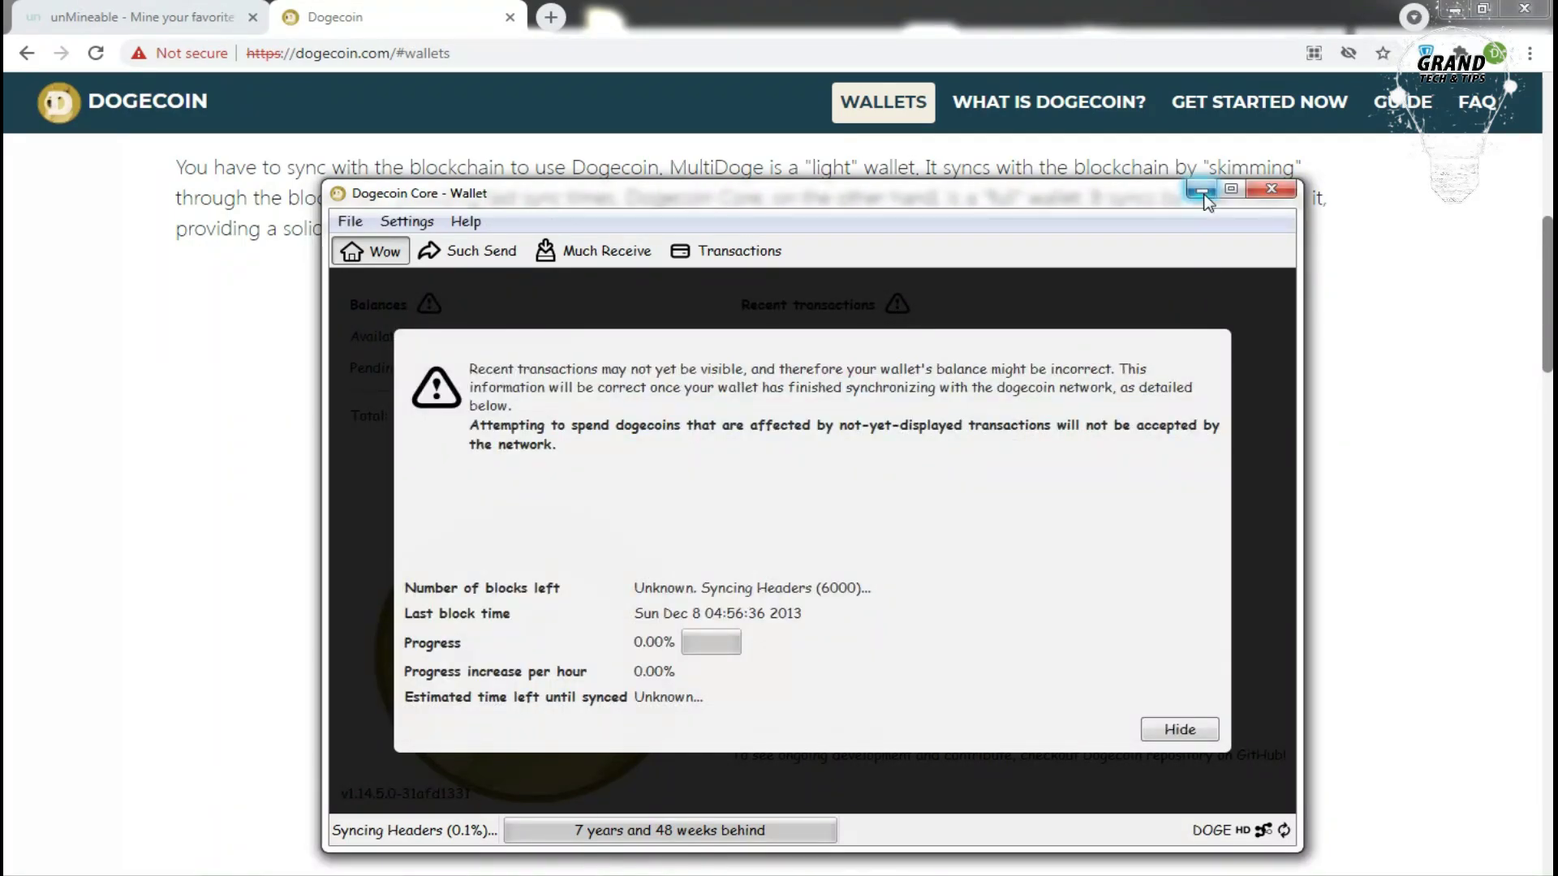
Paste the Dogecoin address into the miner, start mining, and check the 2.88341230 DOGE balance
click(1202, 191)
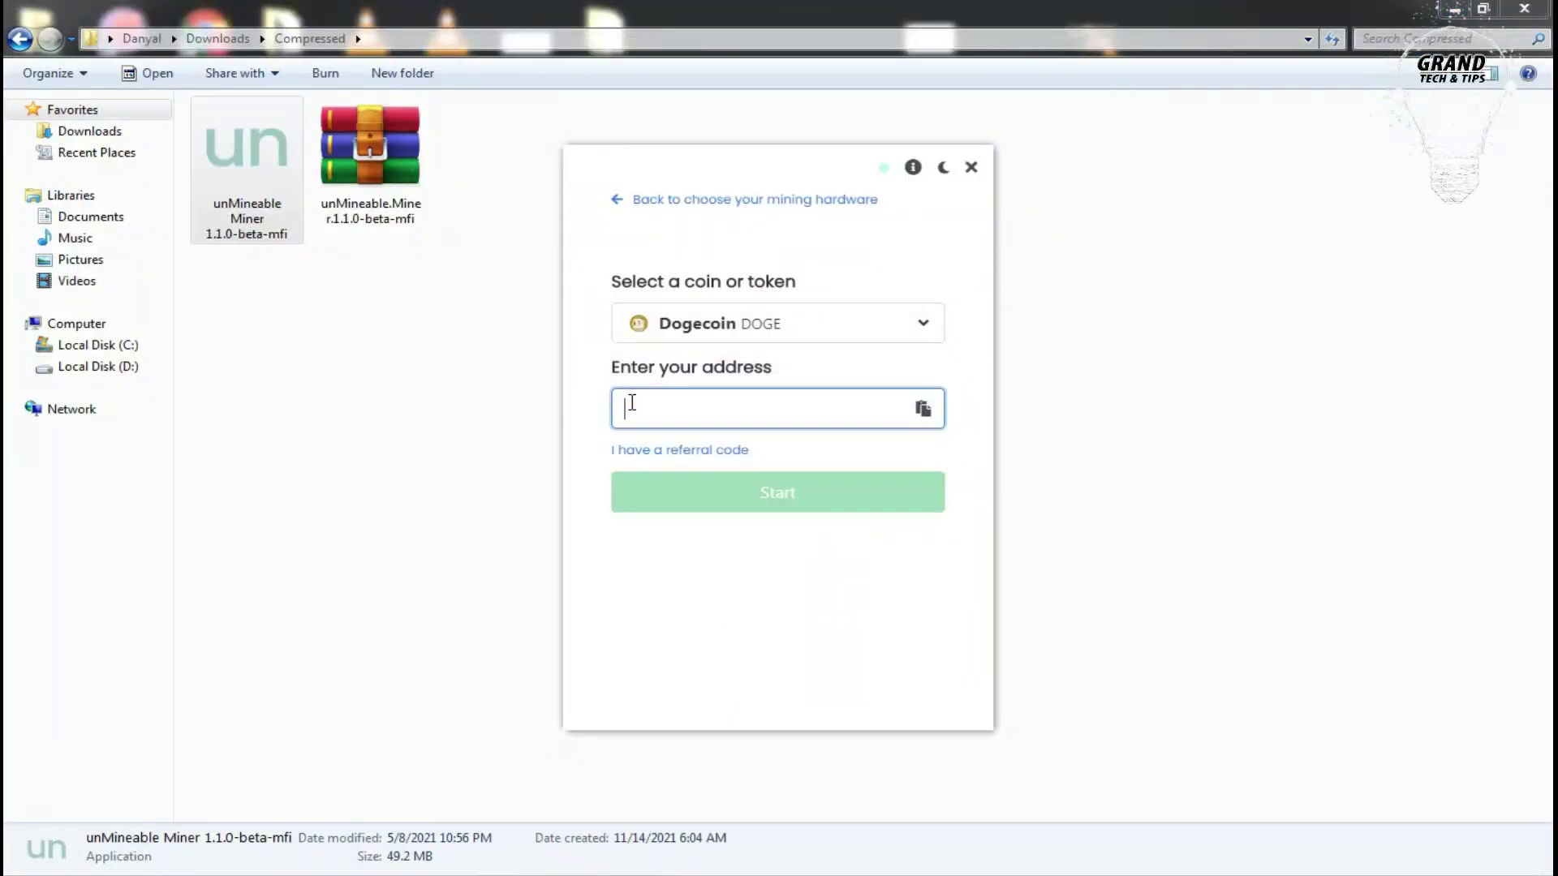
key(ctrl+v)
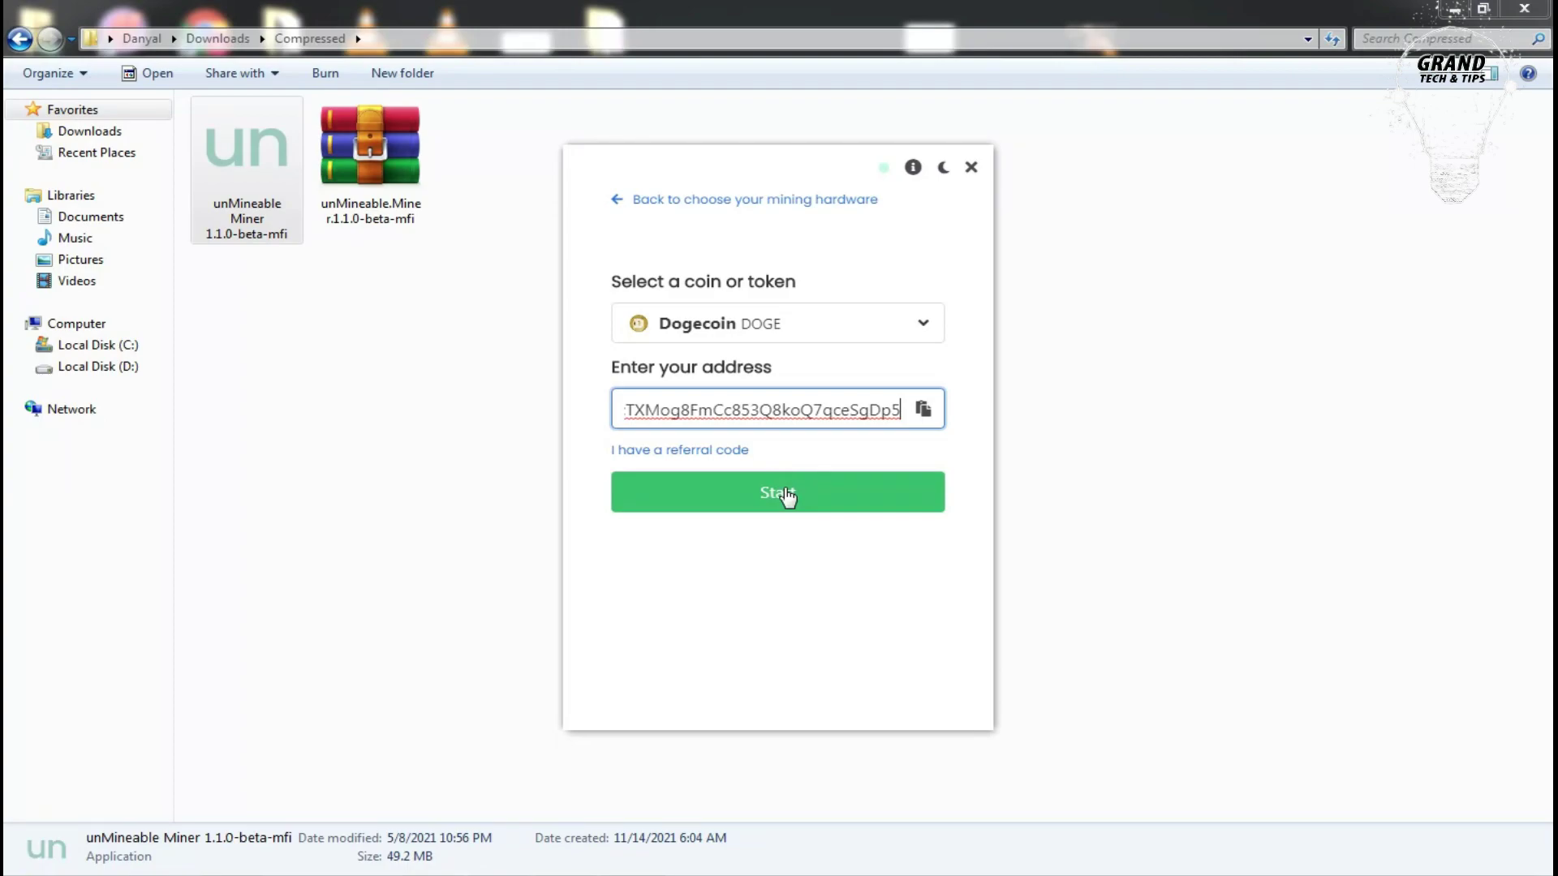
click(784, 491)
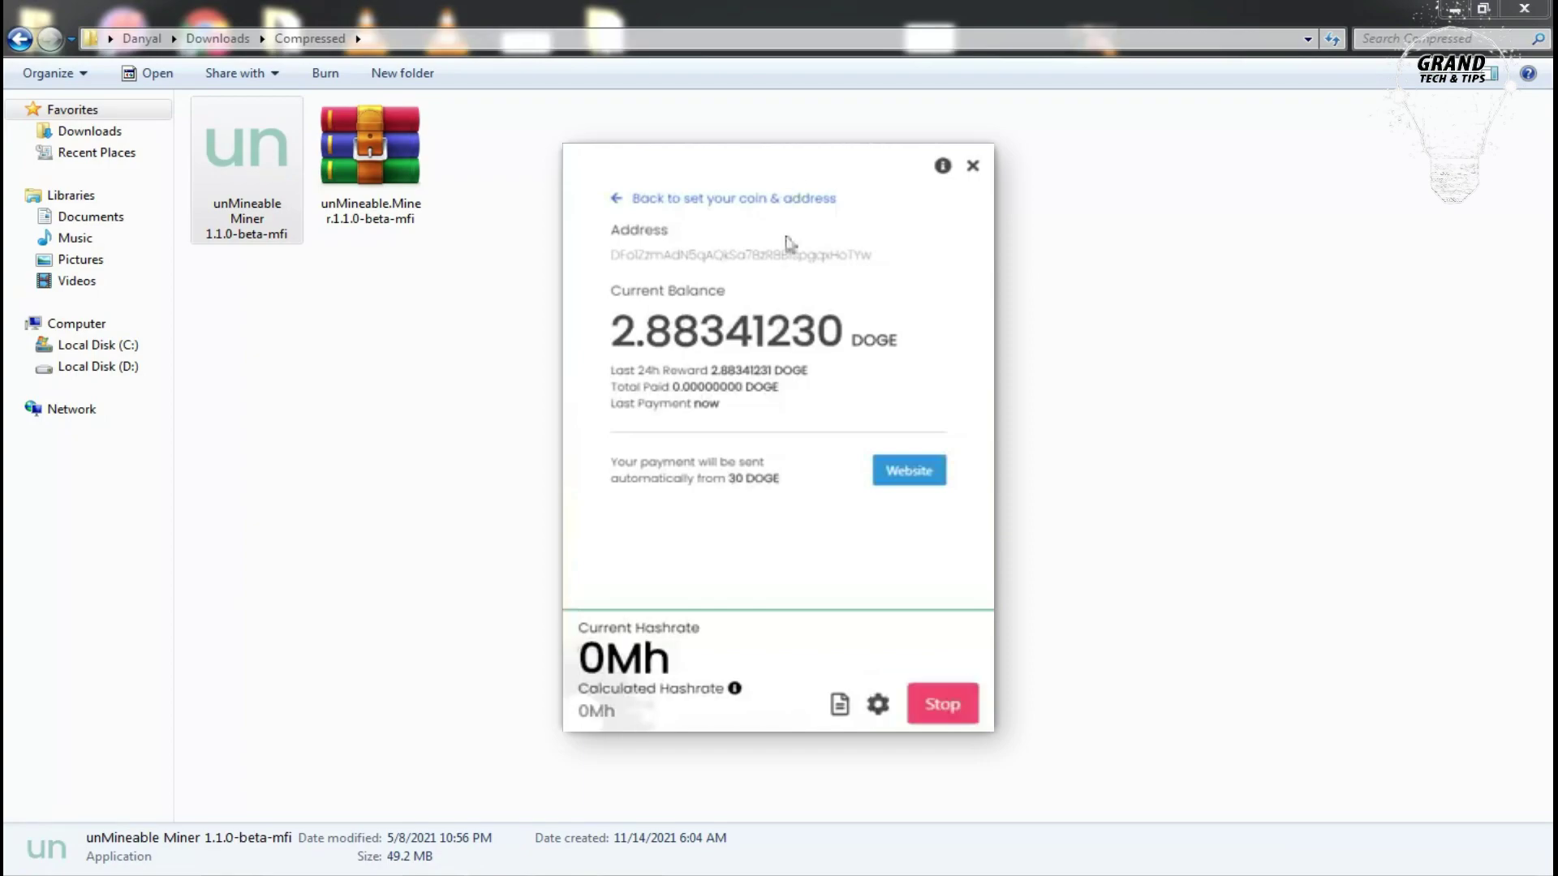
drag(618, 328, 700, 322)
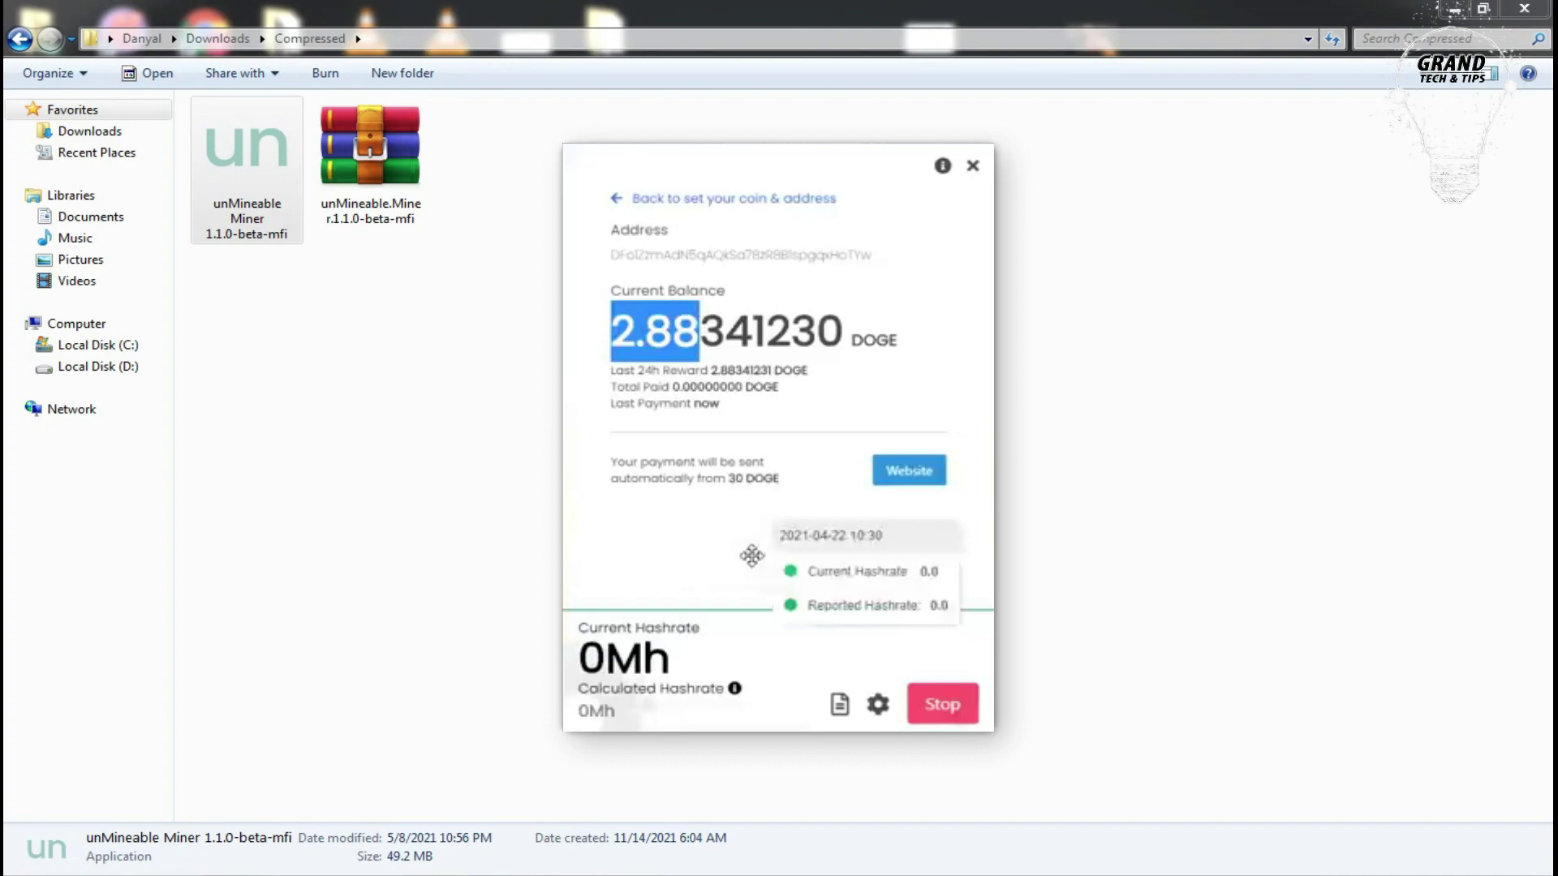
click(633, 320)
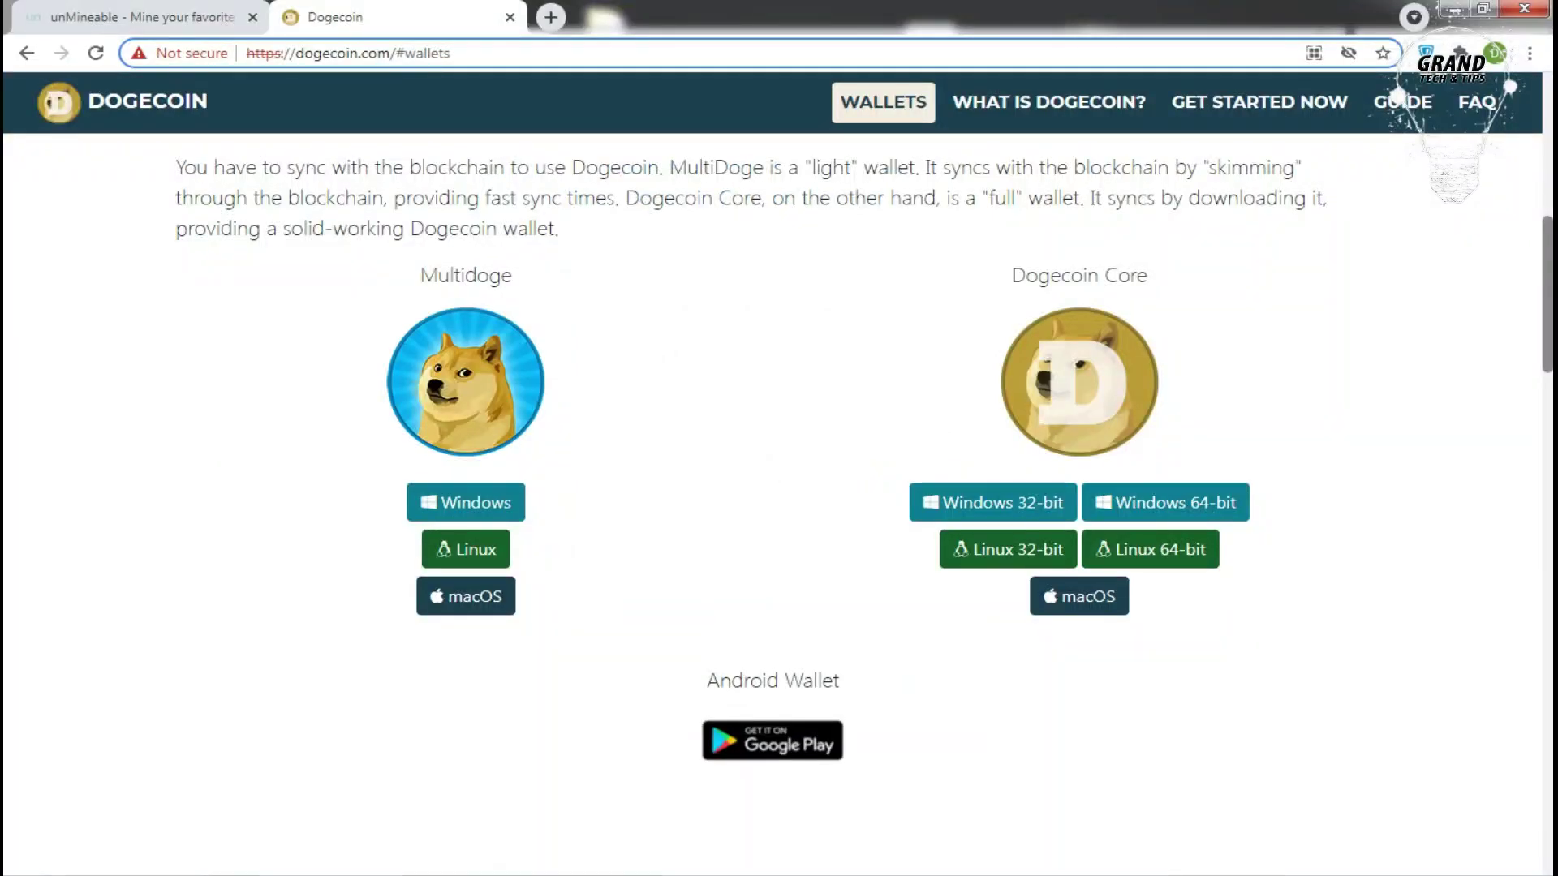
Open the Dogecoin page from the unMineable website's Coins list
click(184, 10)
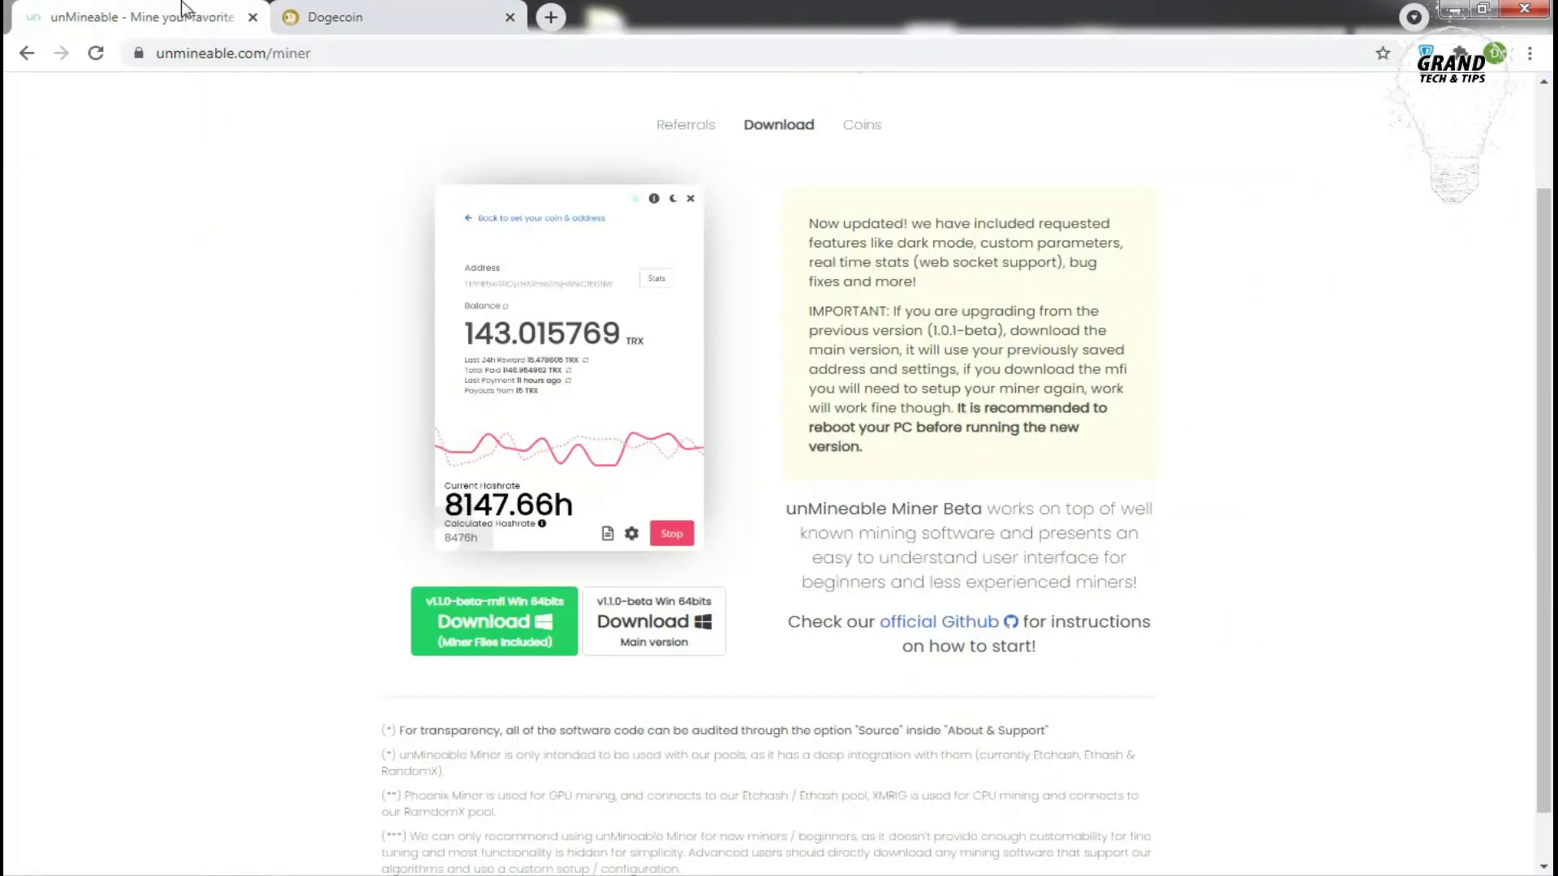
click(854, 125)
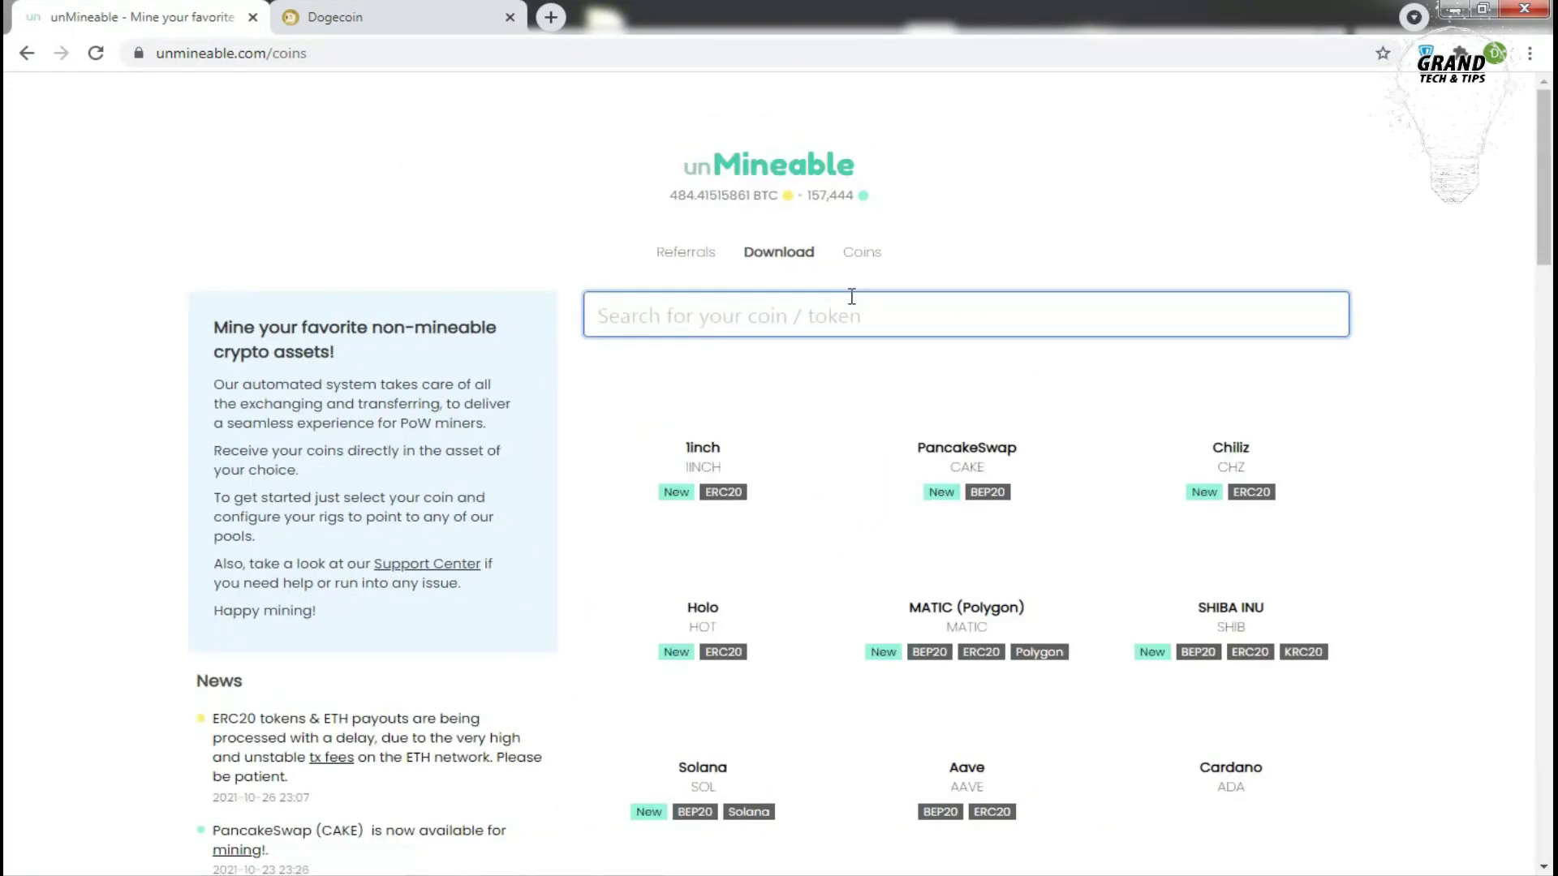
scroll(985, 591, down, 3)
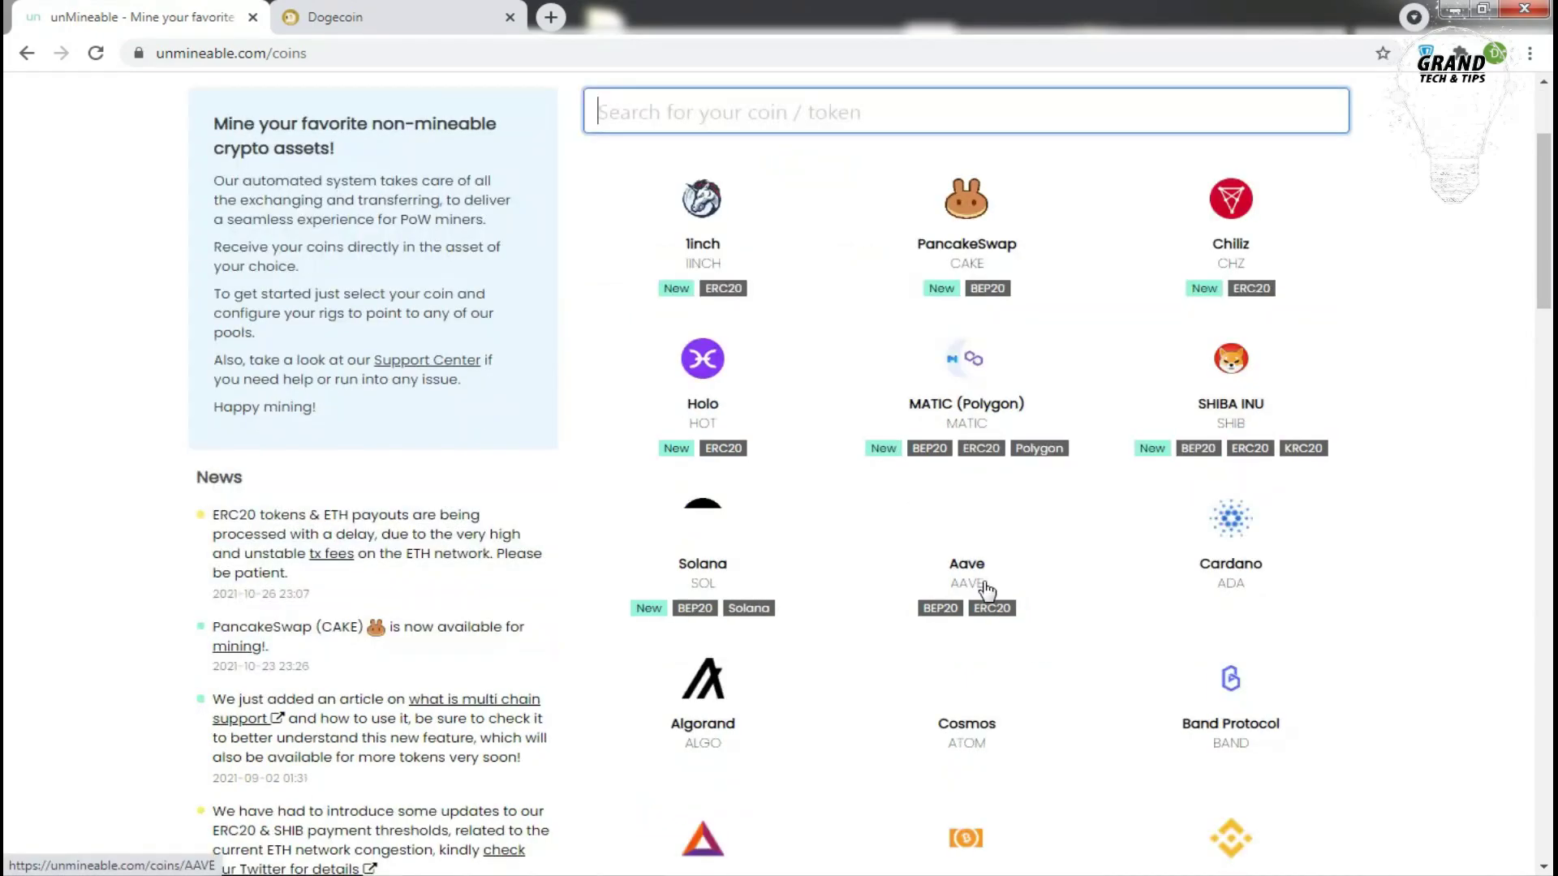
scroll(987, 590, down, 5)
scroll(987, 592, down, 2)
click(1234, 462)
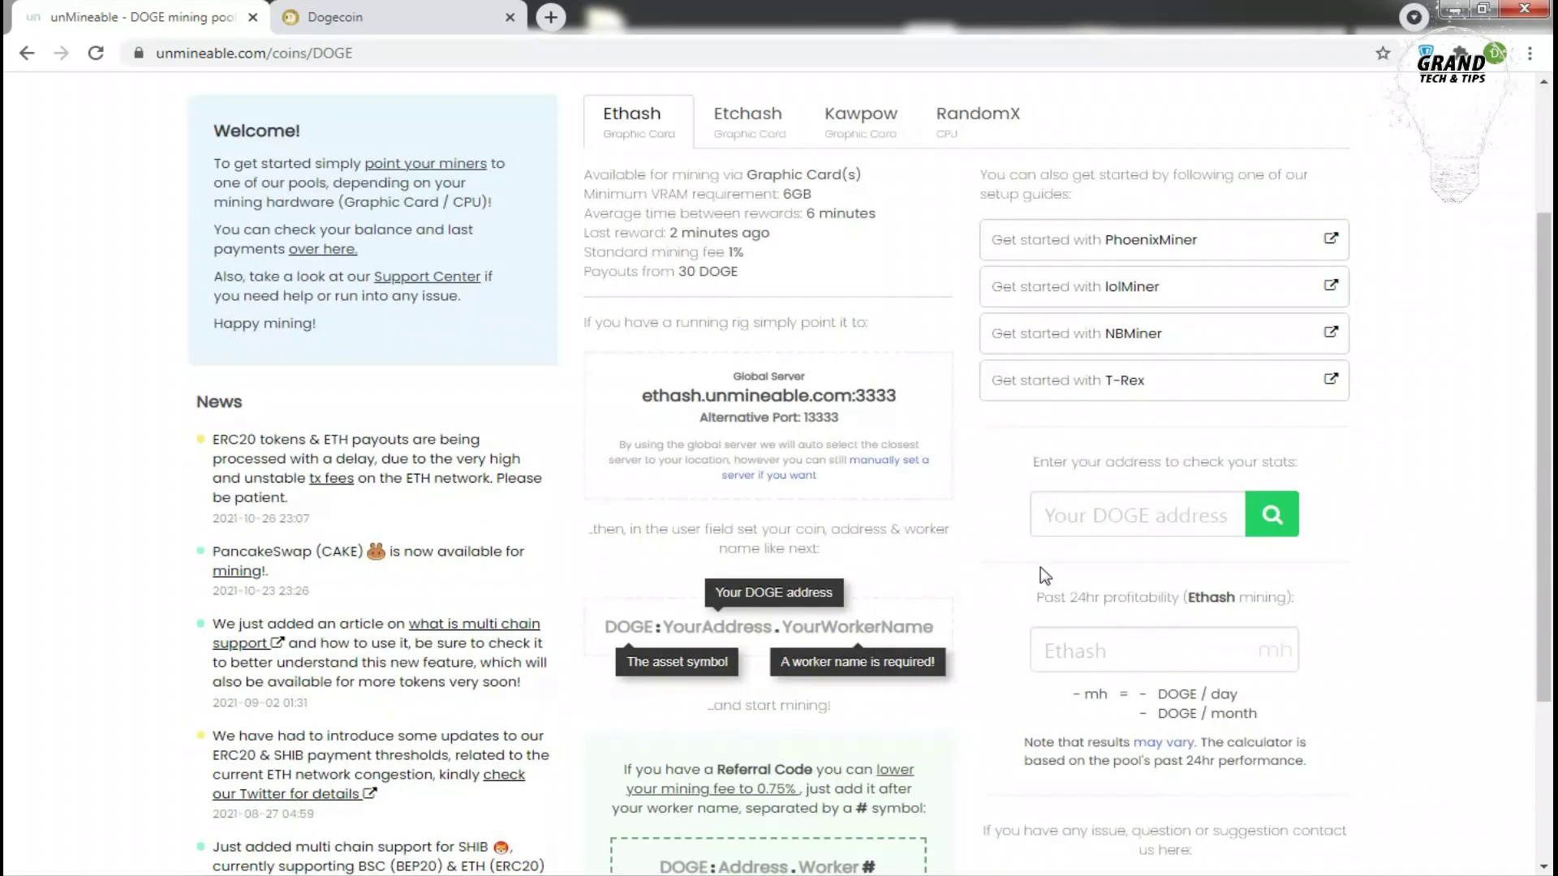
Look up the pasted DOGE address and review its 2.88341230 pending balance
click(1087, 514)
key(ctrl+v)
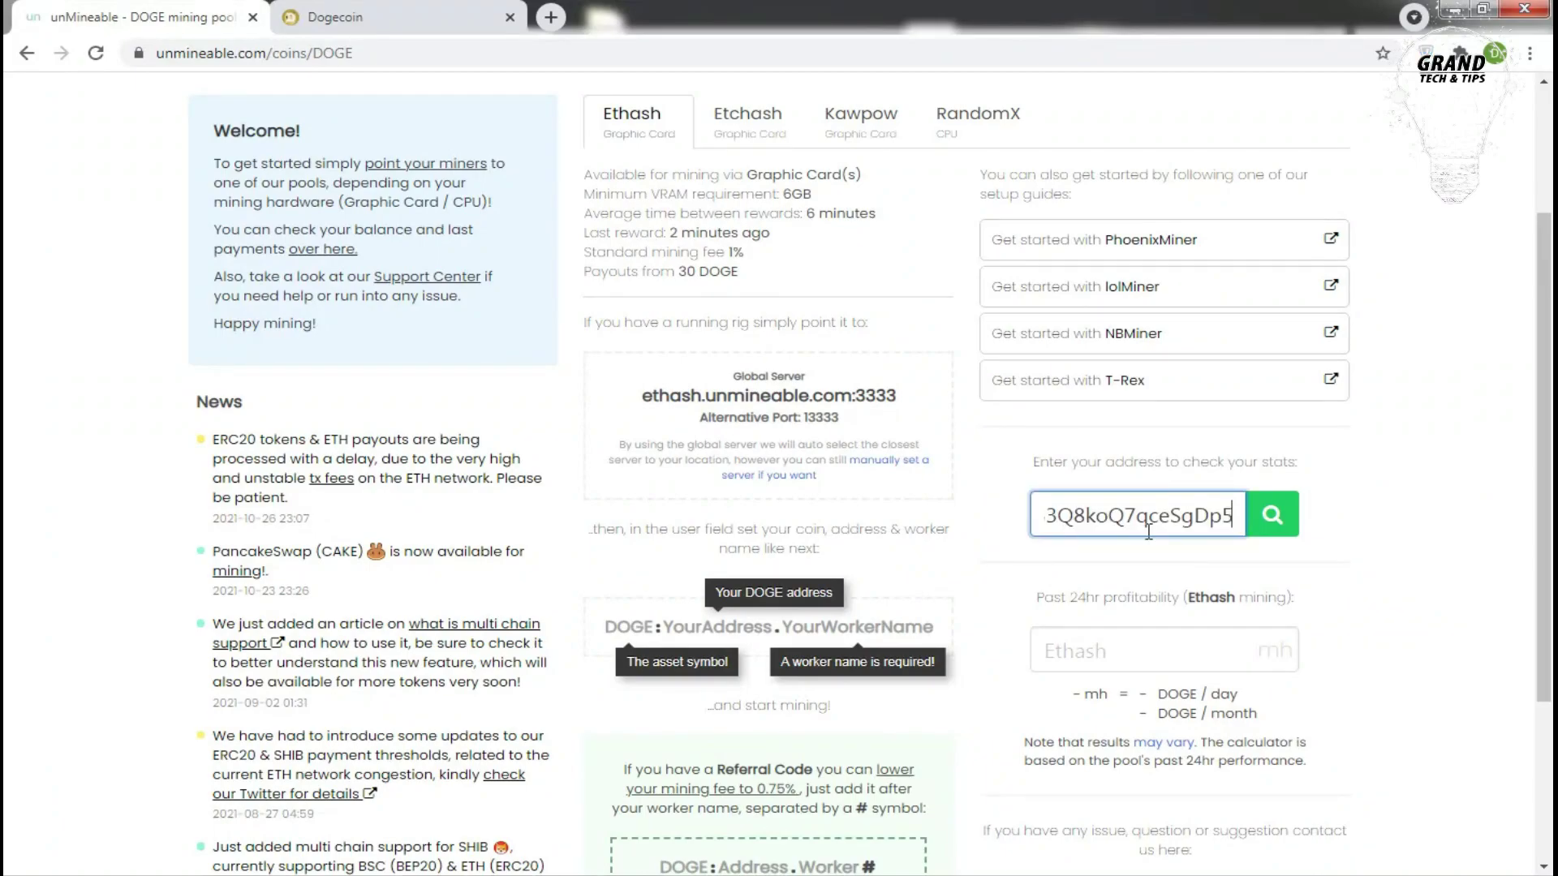
key(Return)
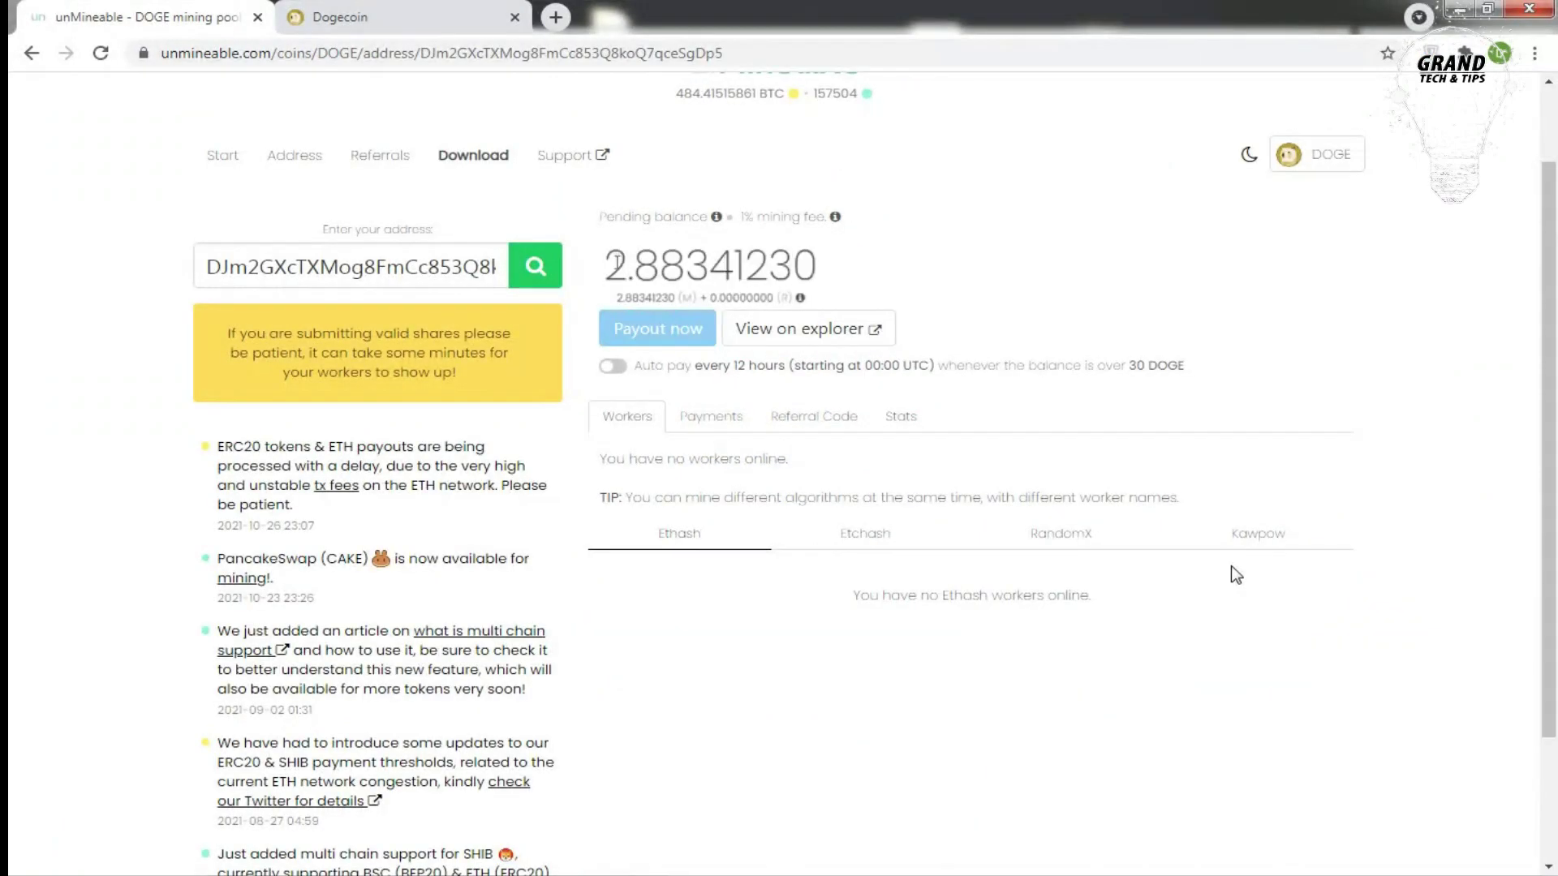
drag(616, 262, 740, 262)
click(740, 263)
scroll(823, 624, up, 1)
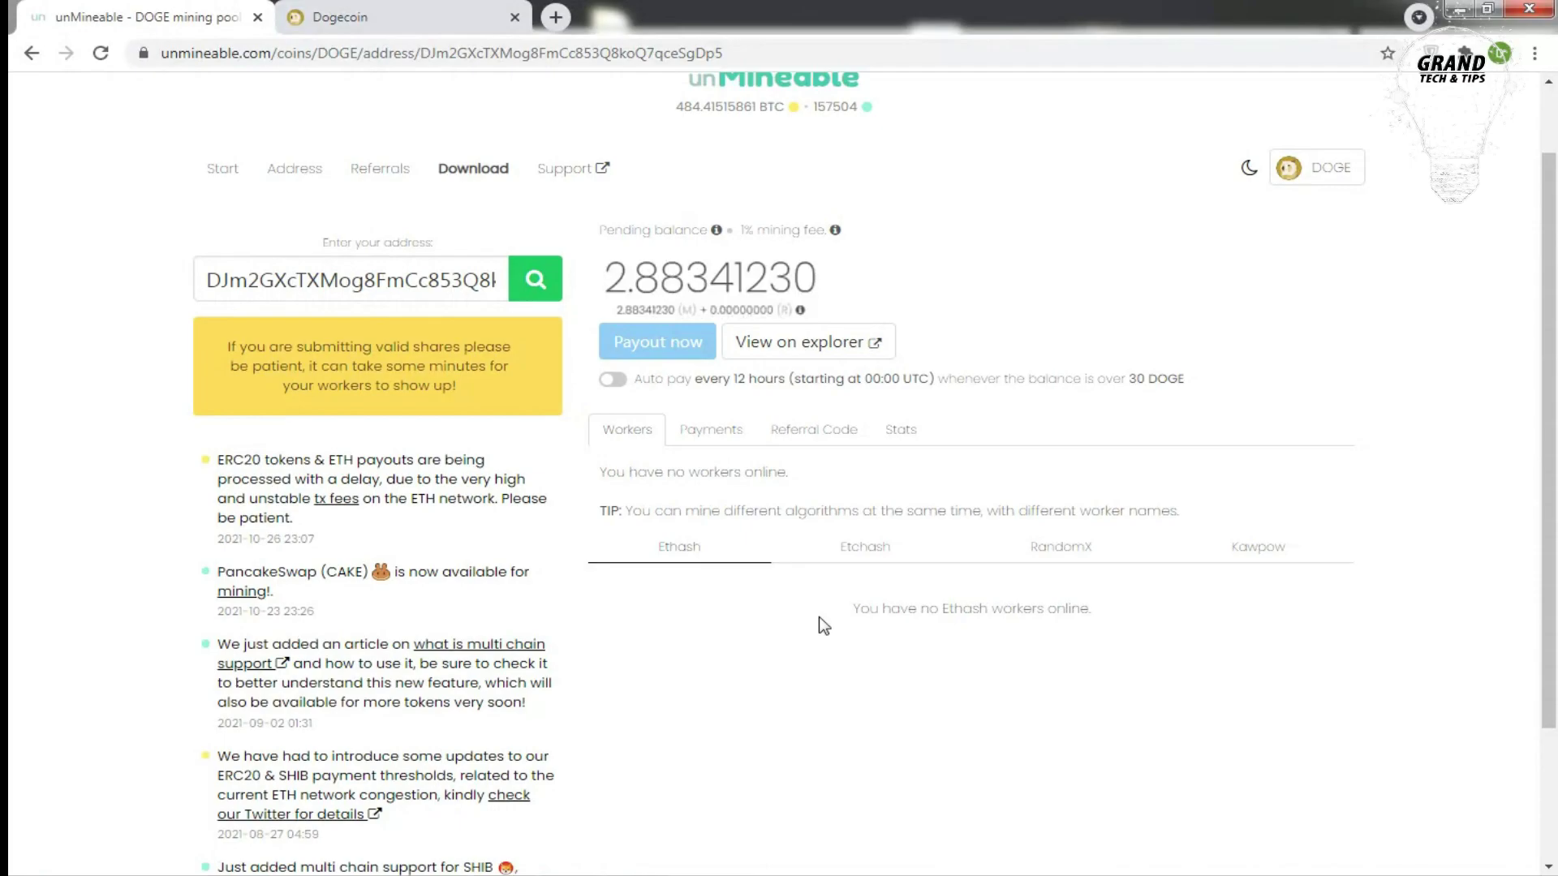
scroll(823, 624, up, 1)
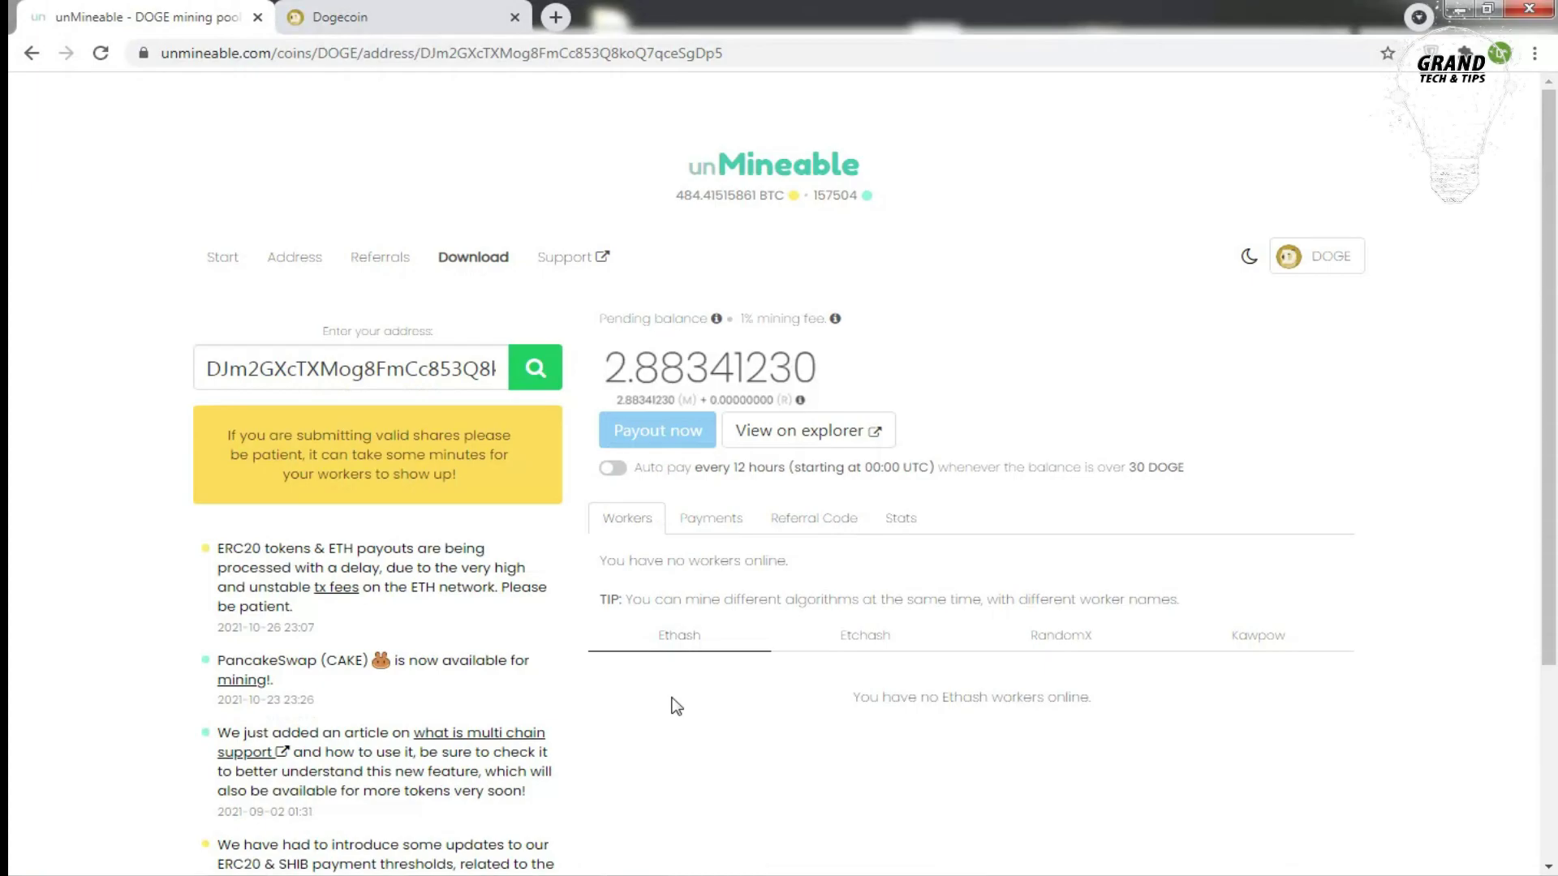
scroll(677, 705, down, 1)
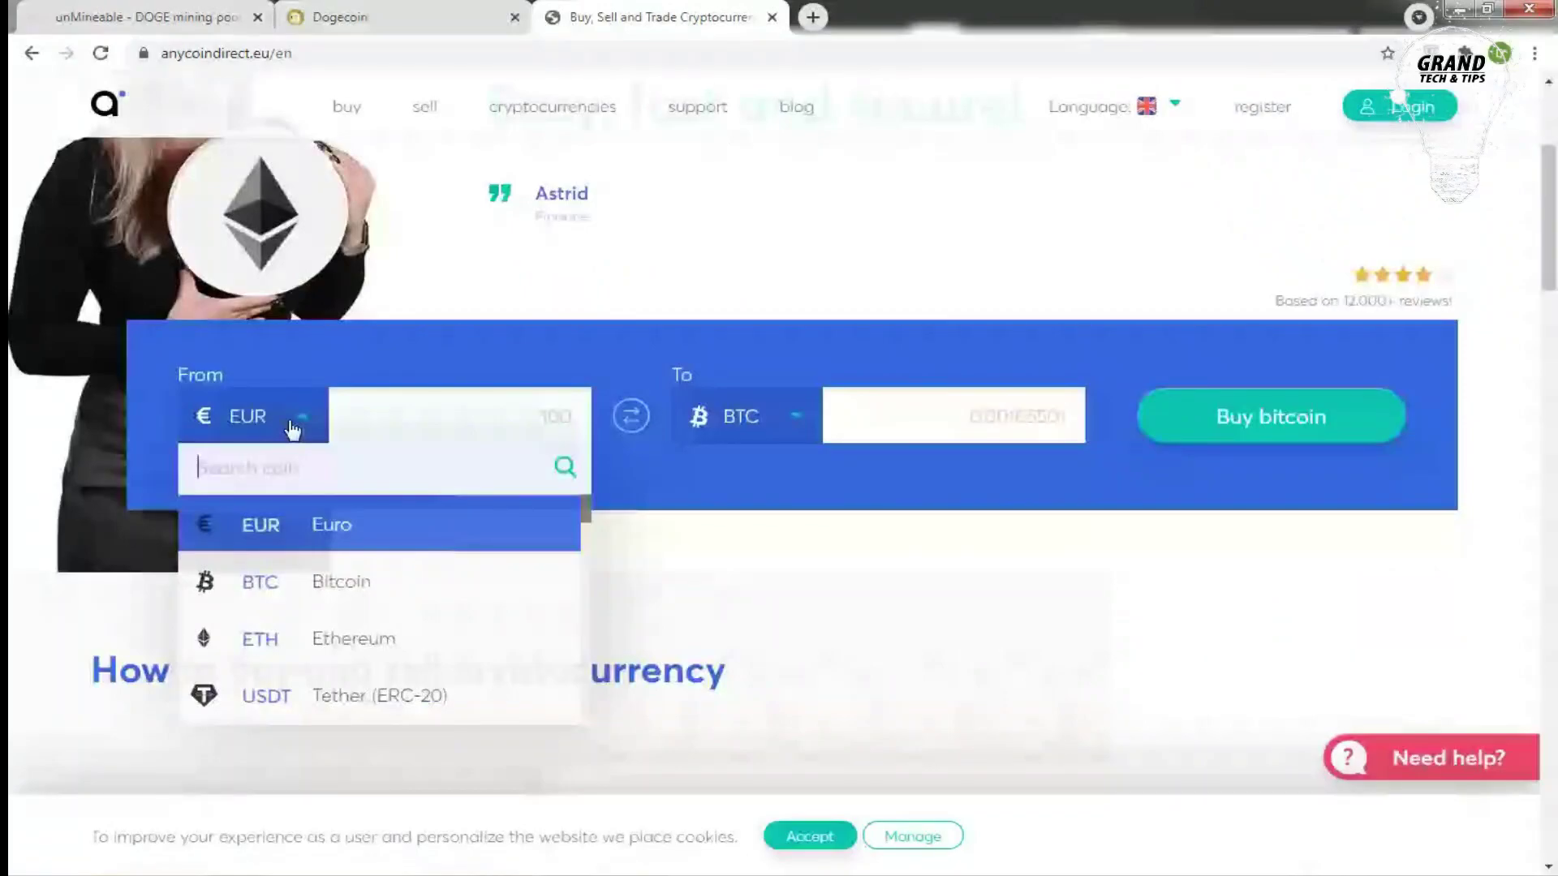
Set the AnyCoin Direct converter from DOGE to EUR
scroll(300, 609, down, 3)
click(305, 552)
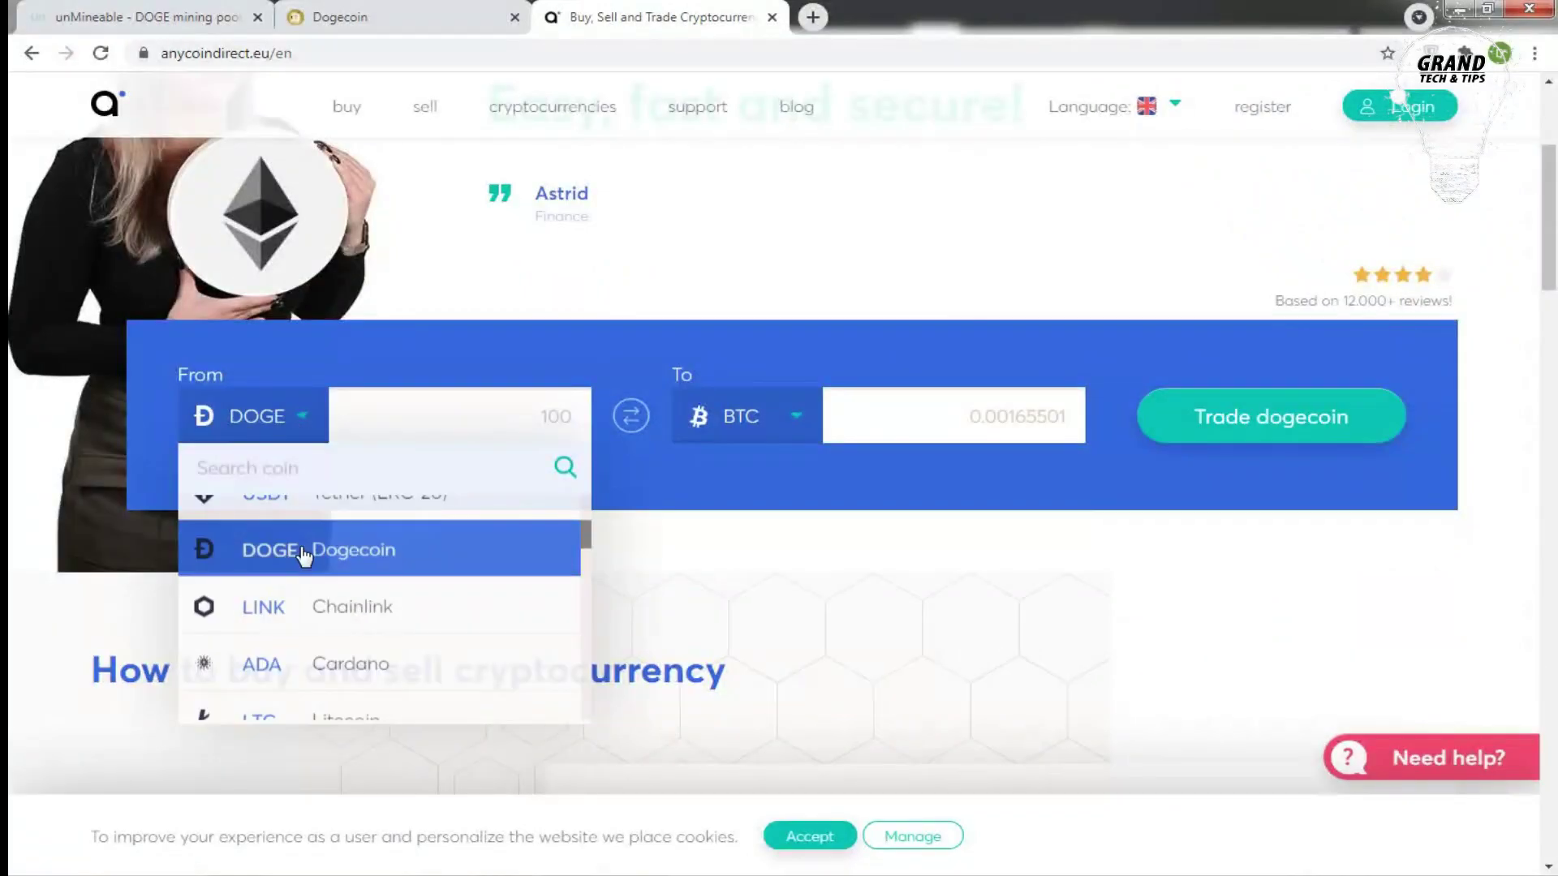
click(743, 416)
click(754, 529)
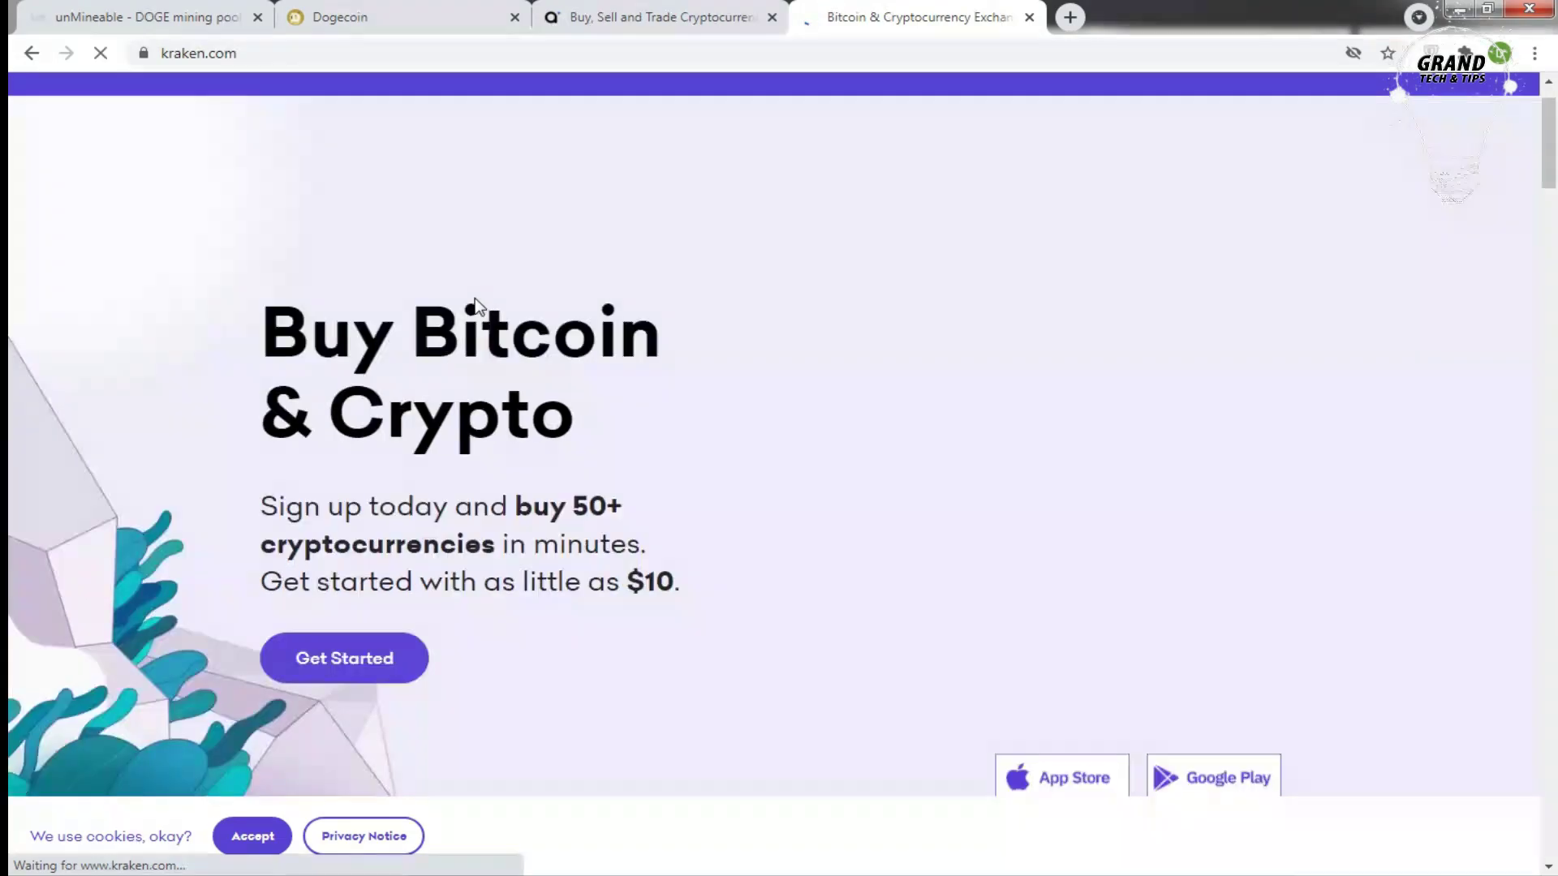
Scroll through the Kraken exchange homepage
scroll(474, 298, down, 1)
scroll(474, 299, down, 3)
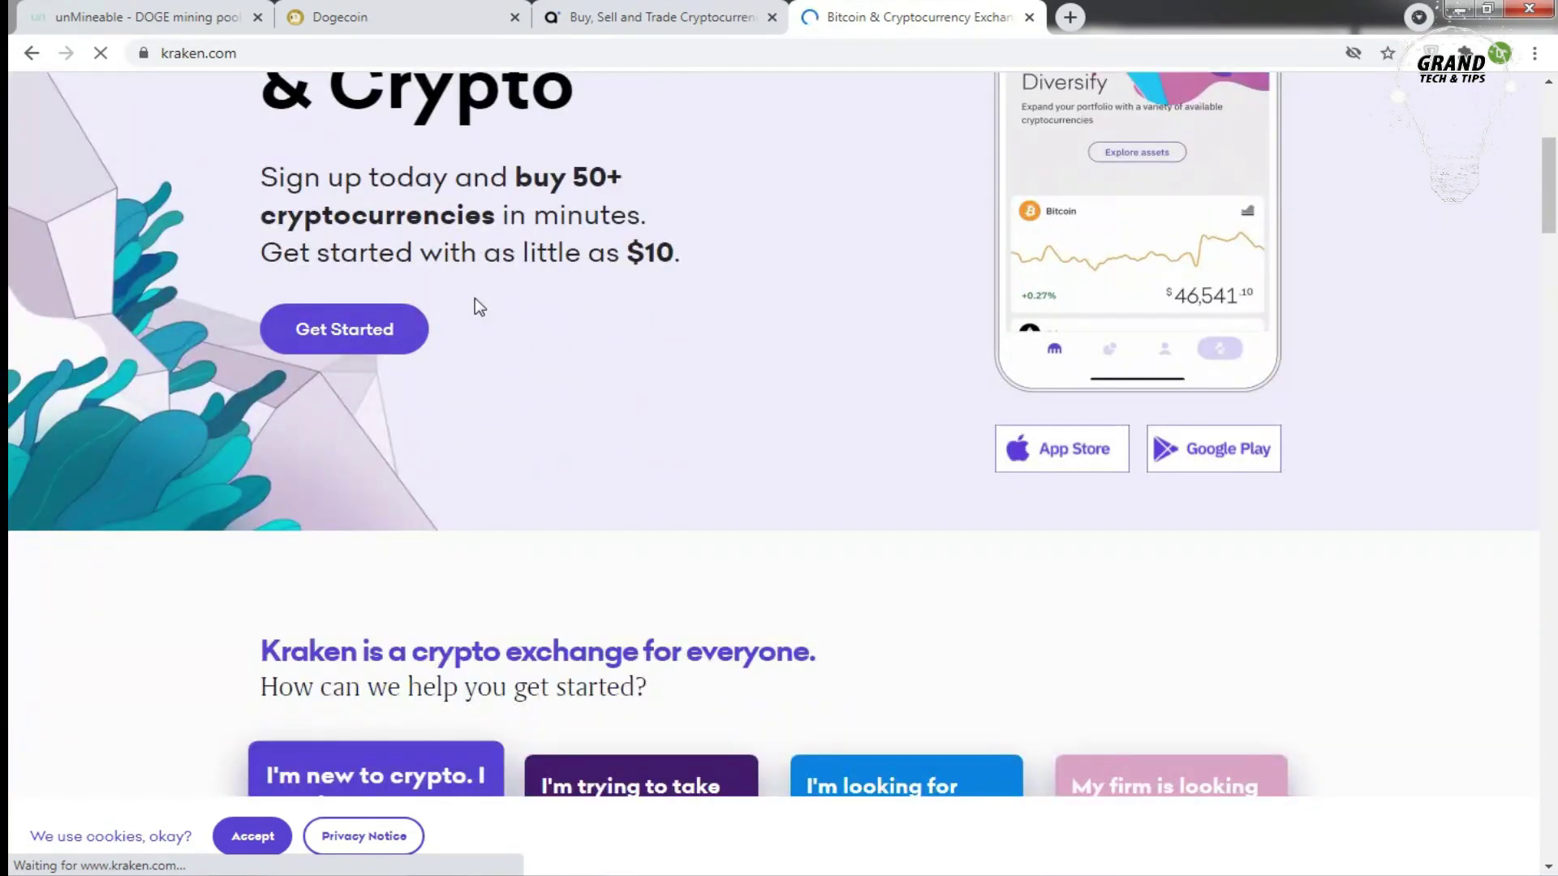
scroll(475, 298, down, 1)
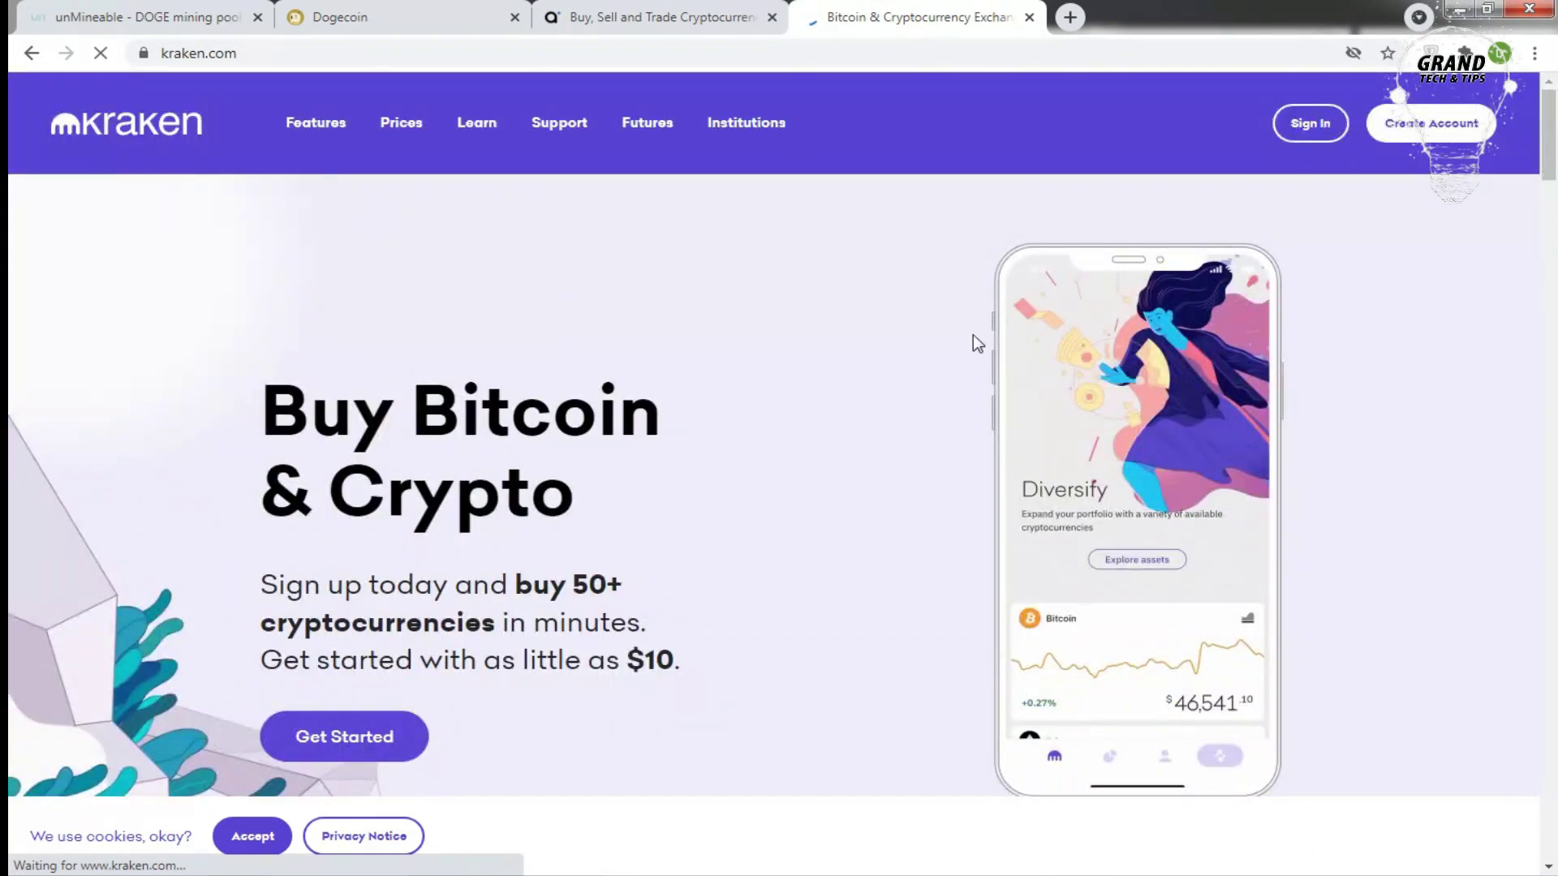
scroll(489, 390, down, 1)
scroll(488, 391, down, 2)
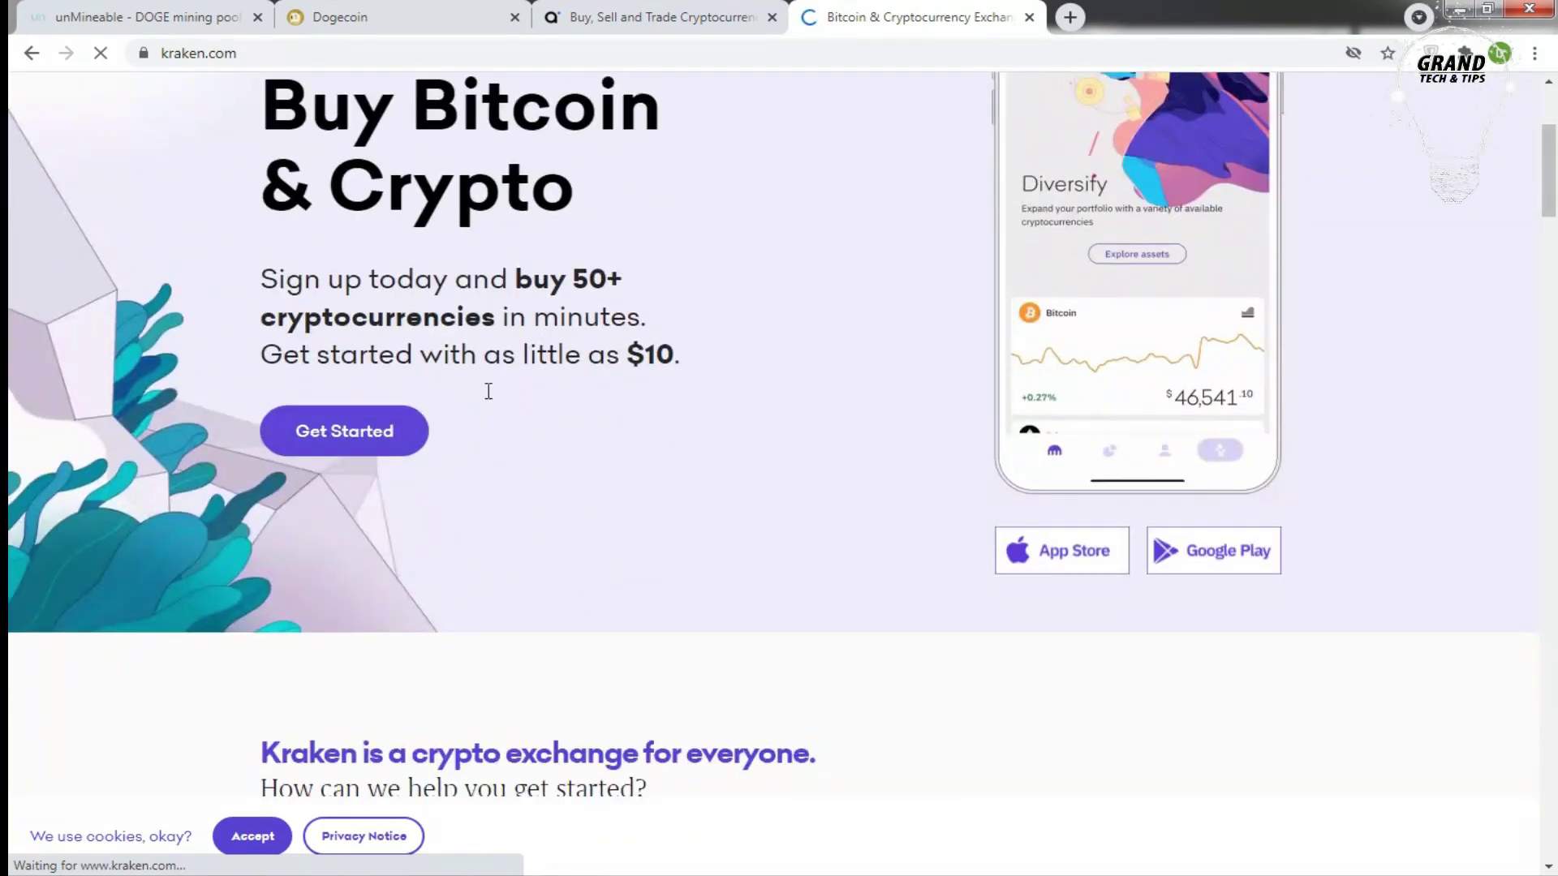
scroll(489, 394, down, 2)
scroll(584, 428, down, 3)
scroll(584, 427, down, 2)
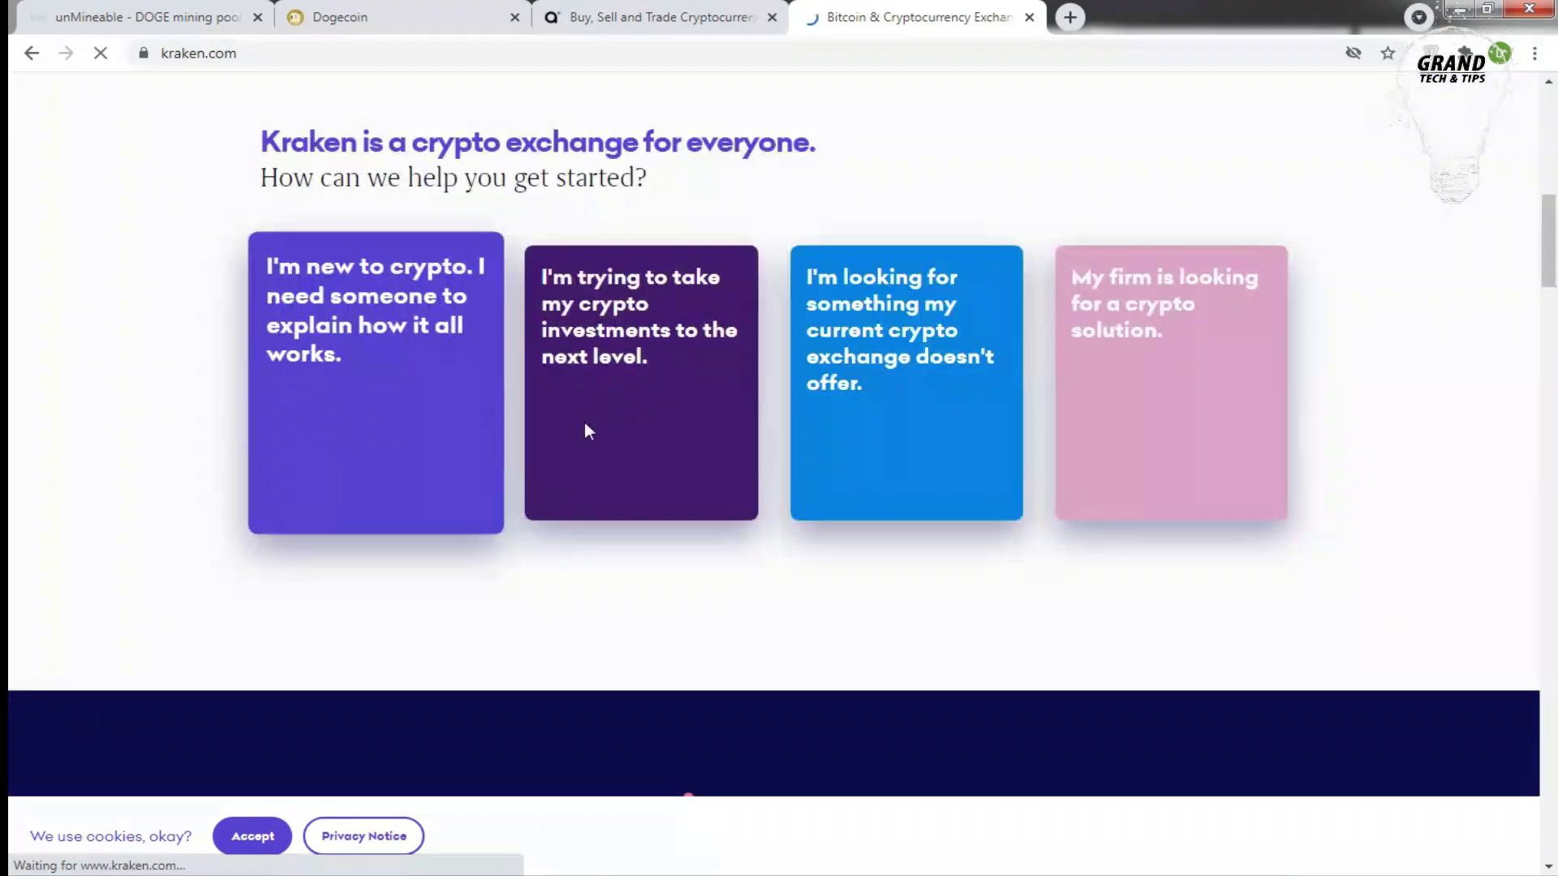
scroll(584, 427, down, 1)
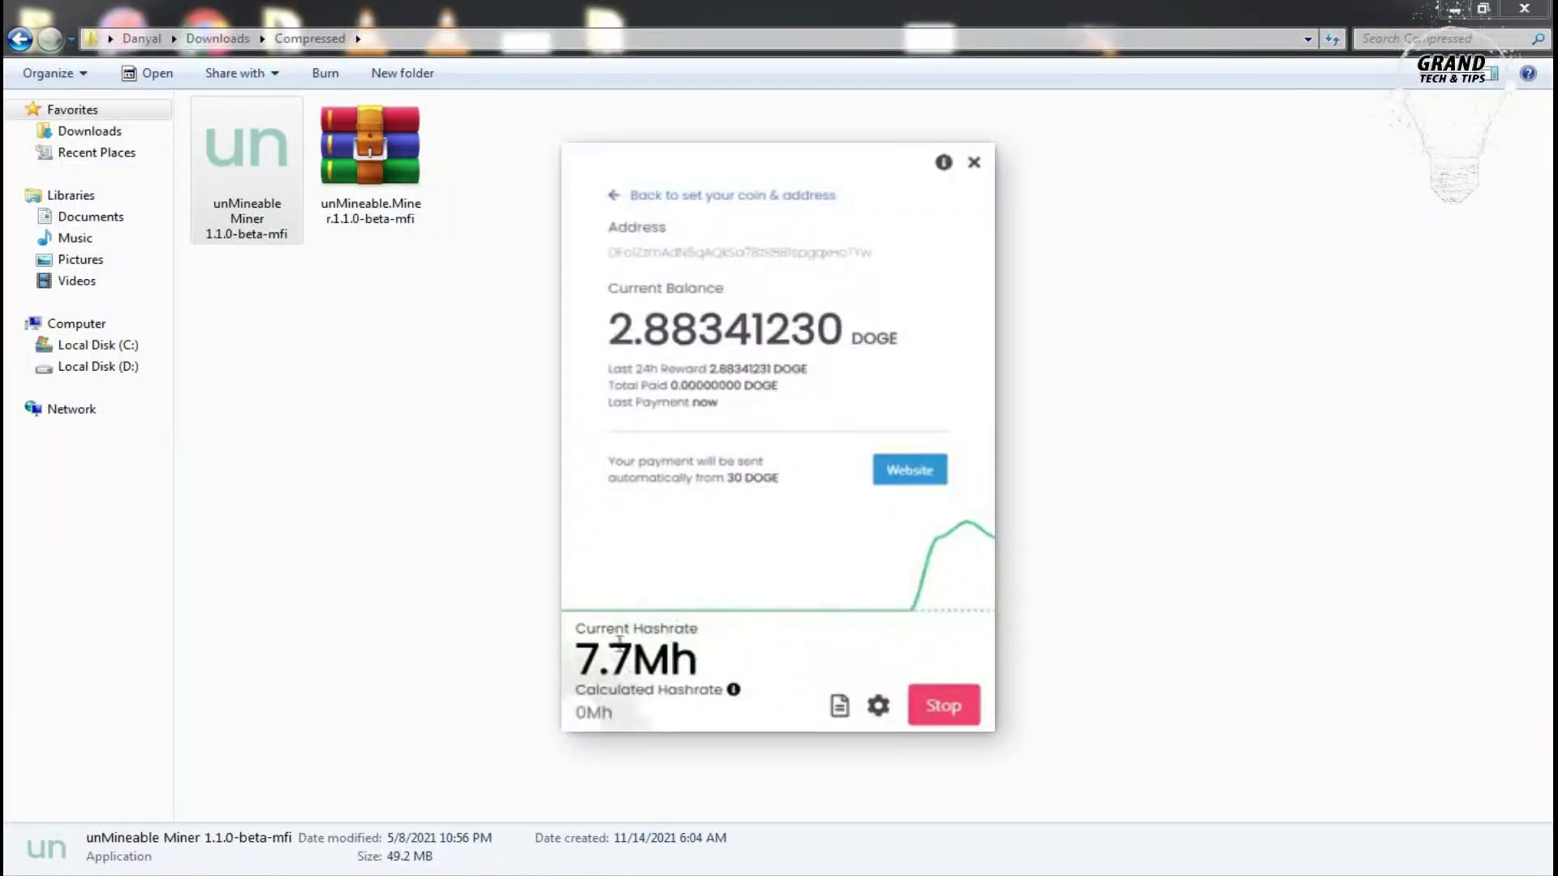
In the miner's advanced settings, toggle mining intensity to Low and back to High
click(879, 706)
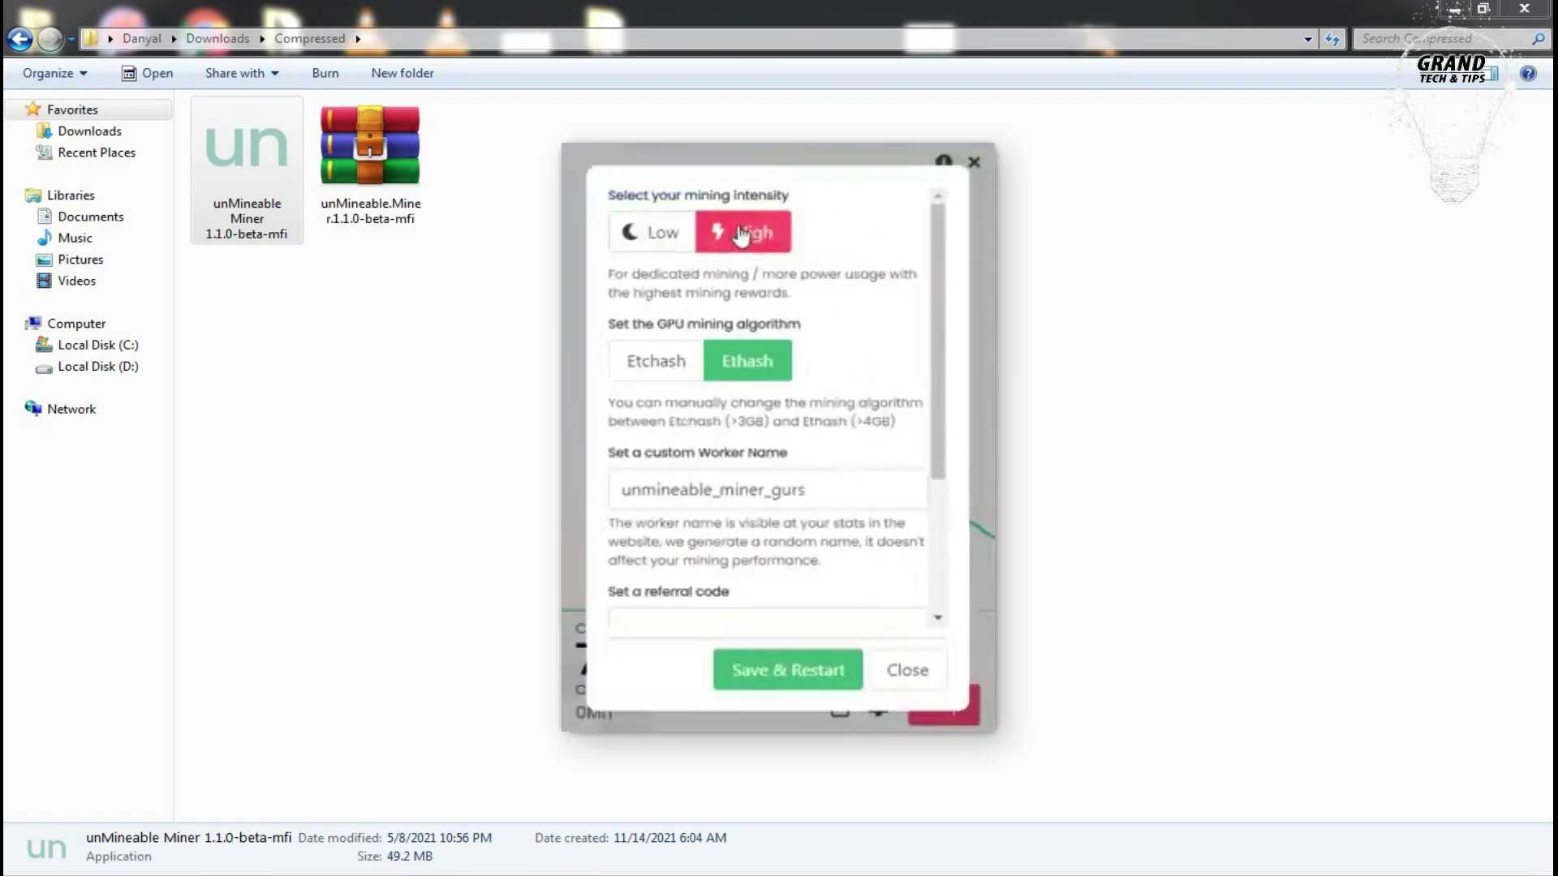
click(663, 237)
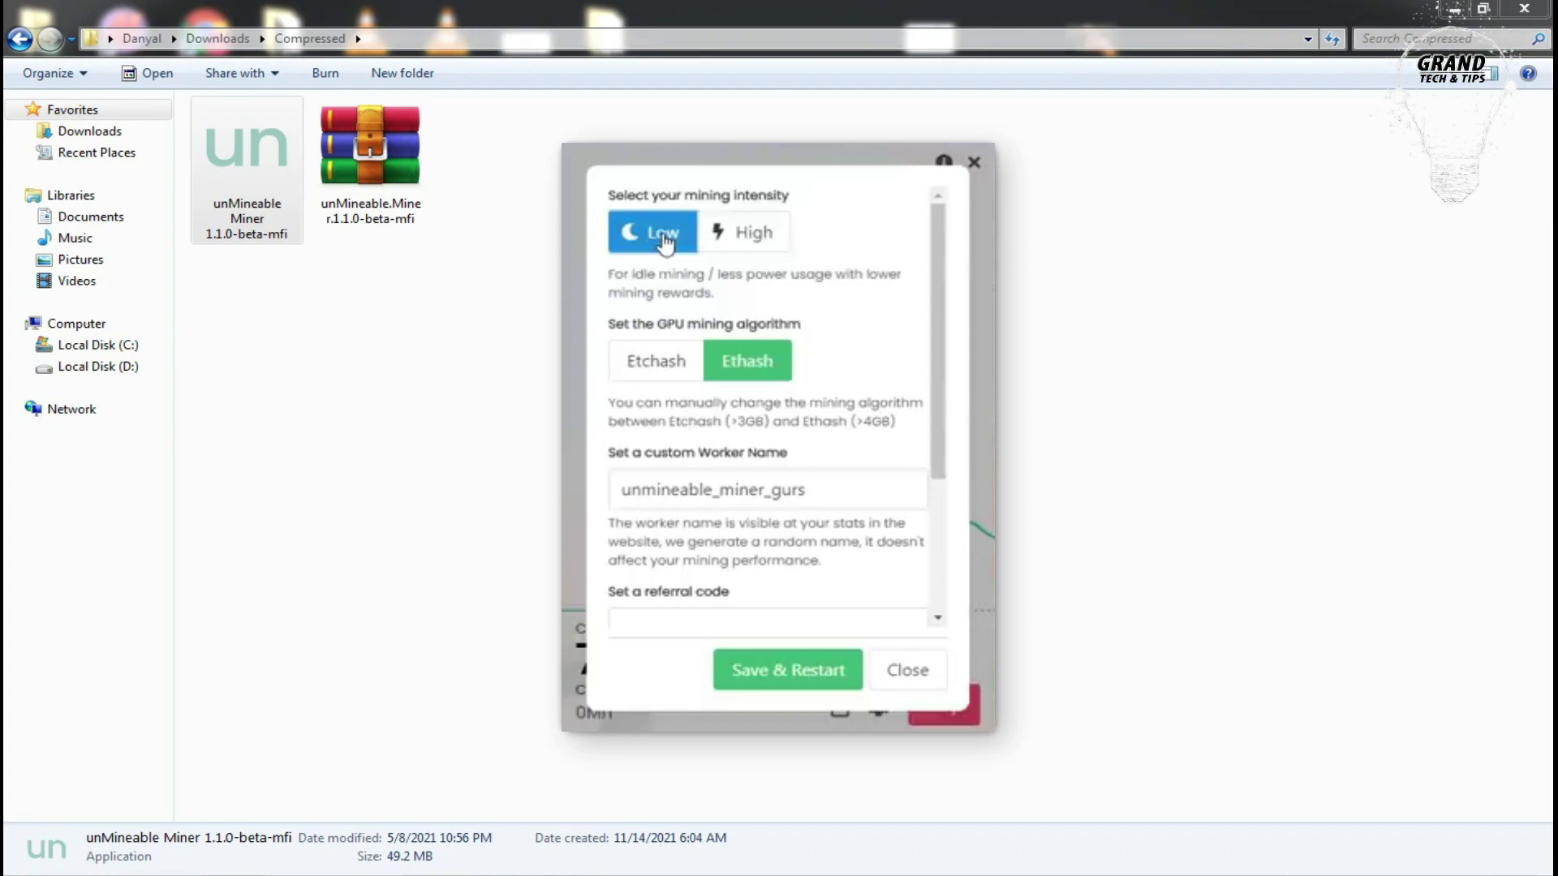
click(753, 236)
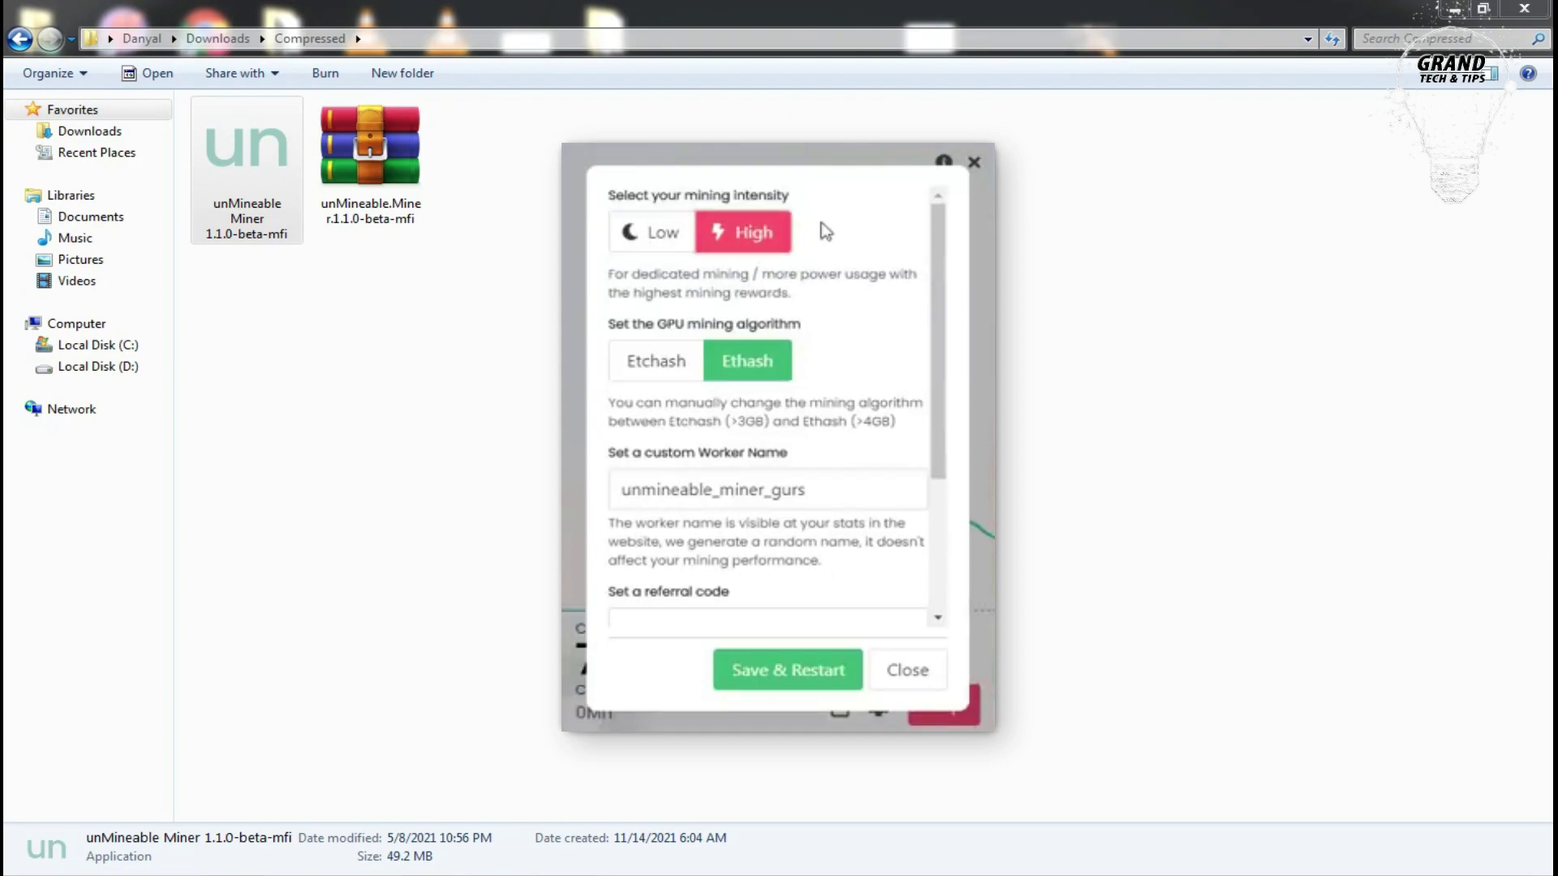
Close the settings to see the miner at 7.1 Mh with 2.88 DOGE balance
click(937, 674)
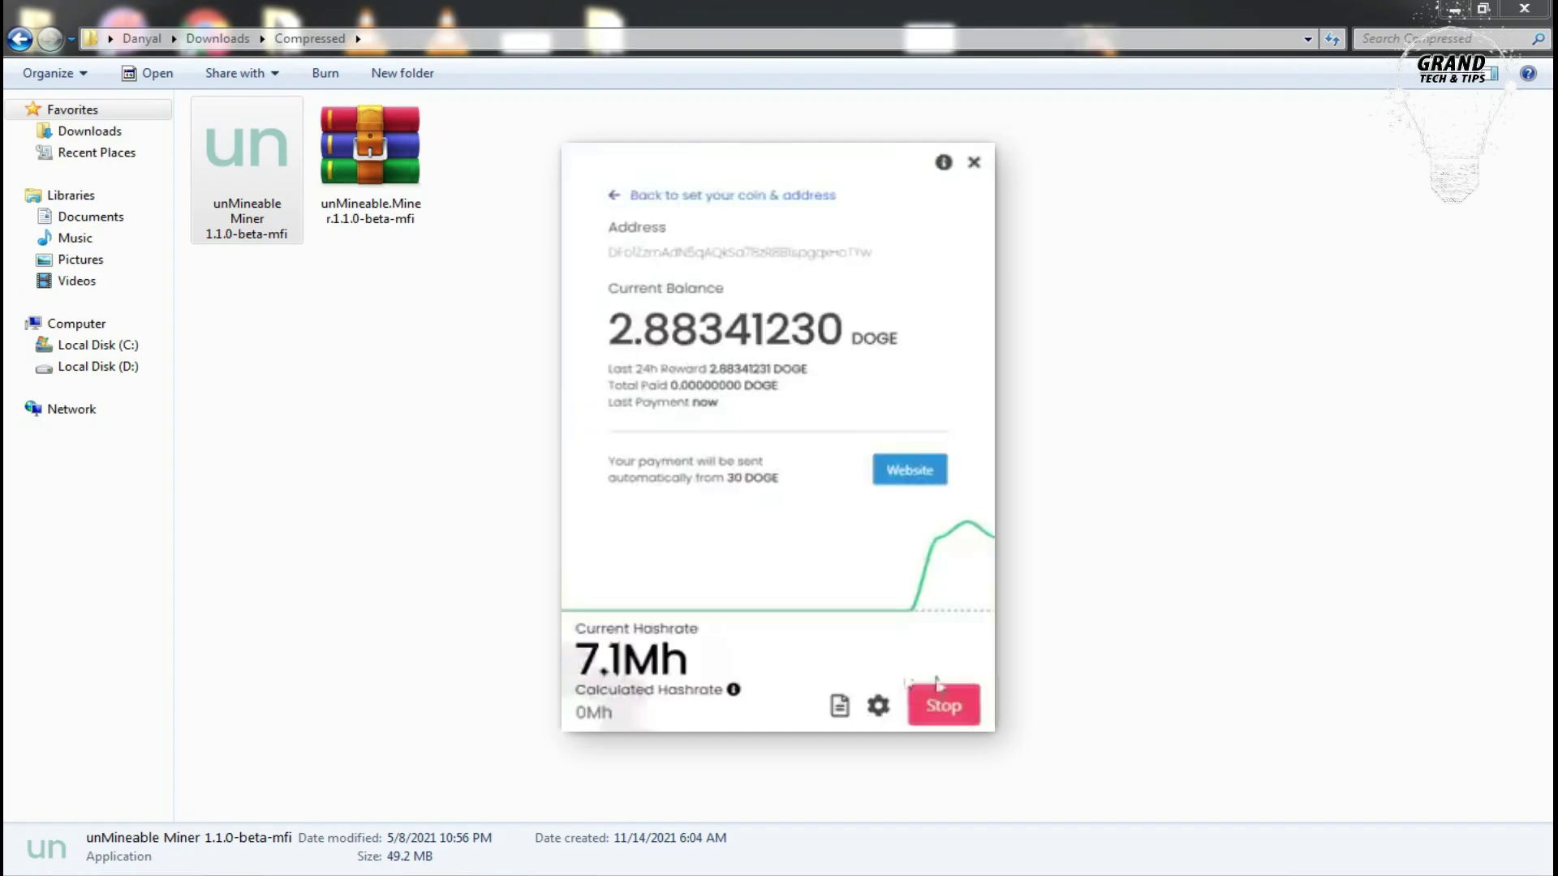